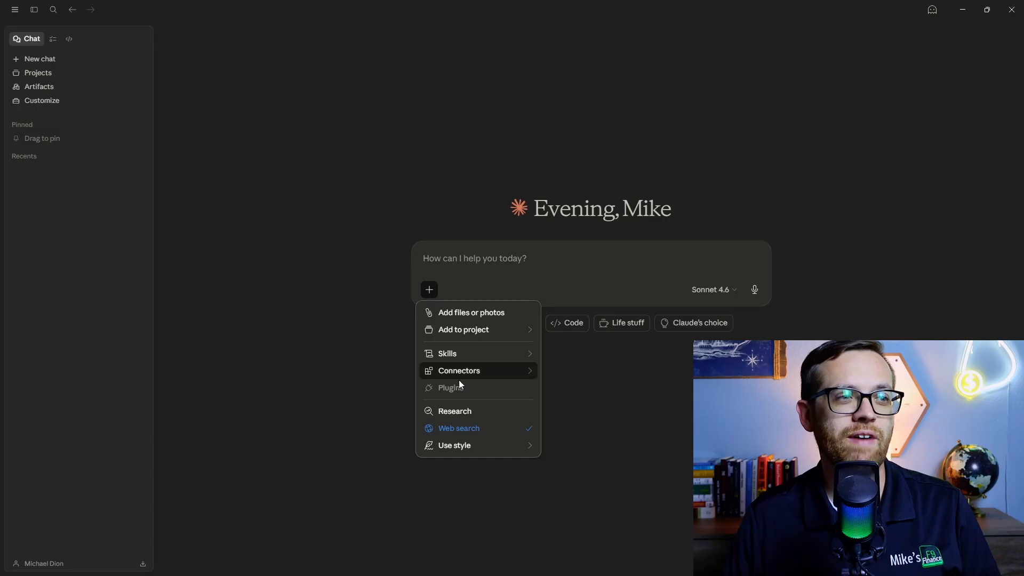
Enable Research for the new chat, then check the web search setting and the available models.
left_click(459, 411)
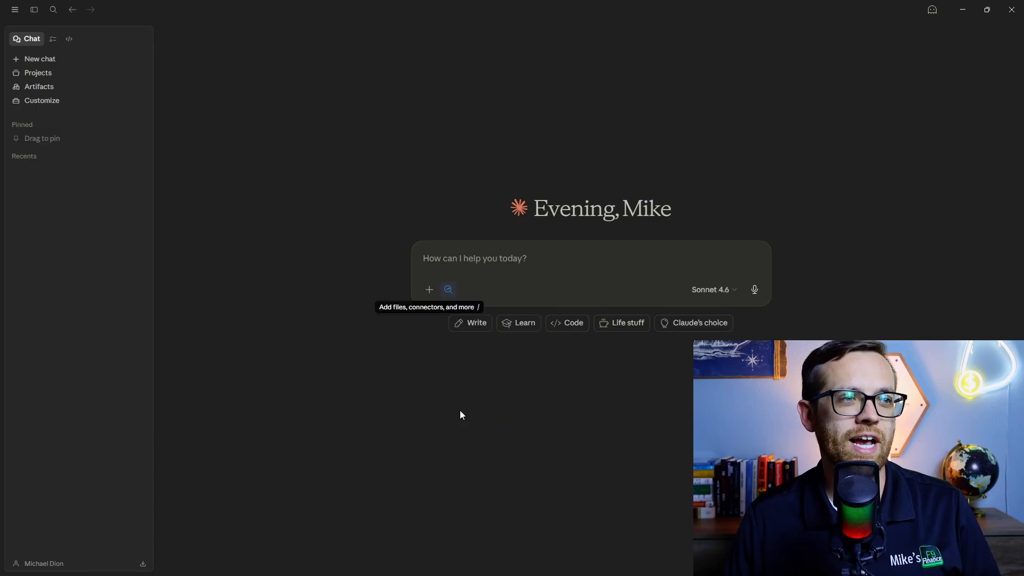
left_click(428, 290)
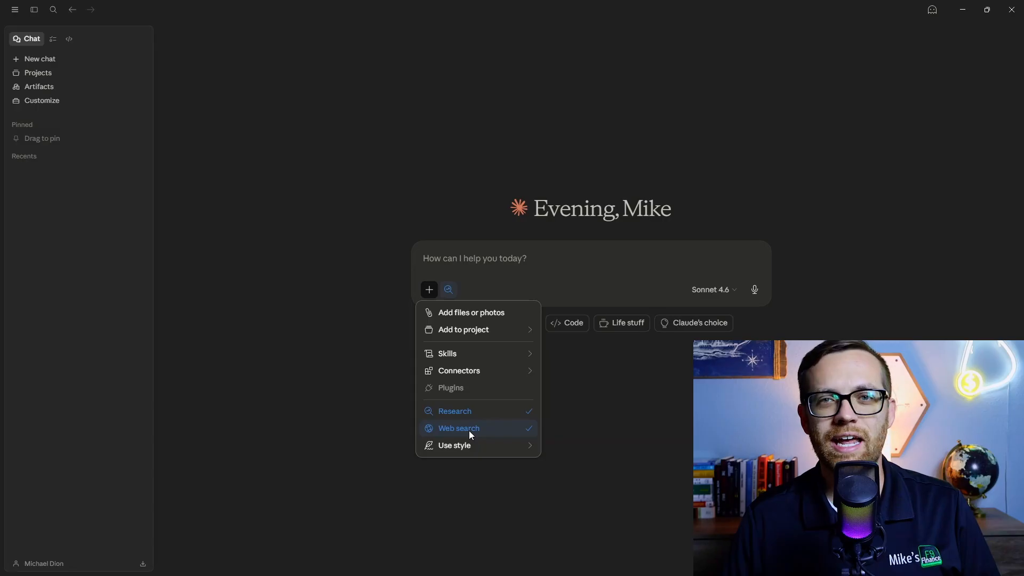
left_click(399, 139)
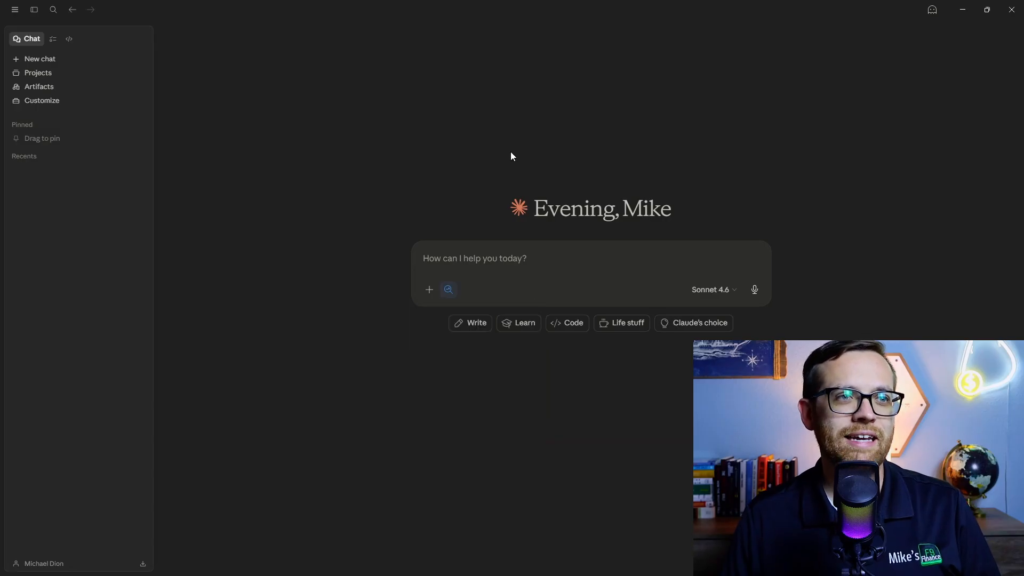
left_click(732, 294)
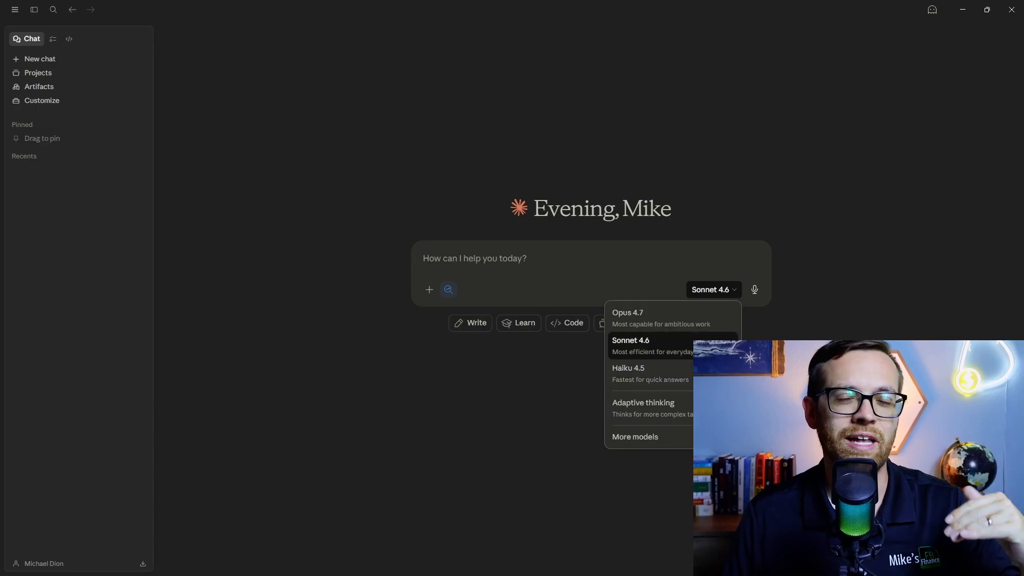
left_click(596, 259)
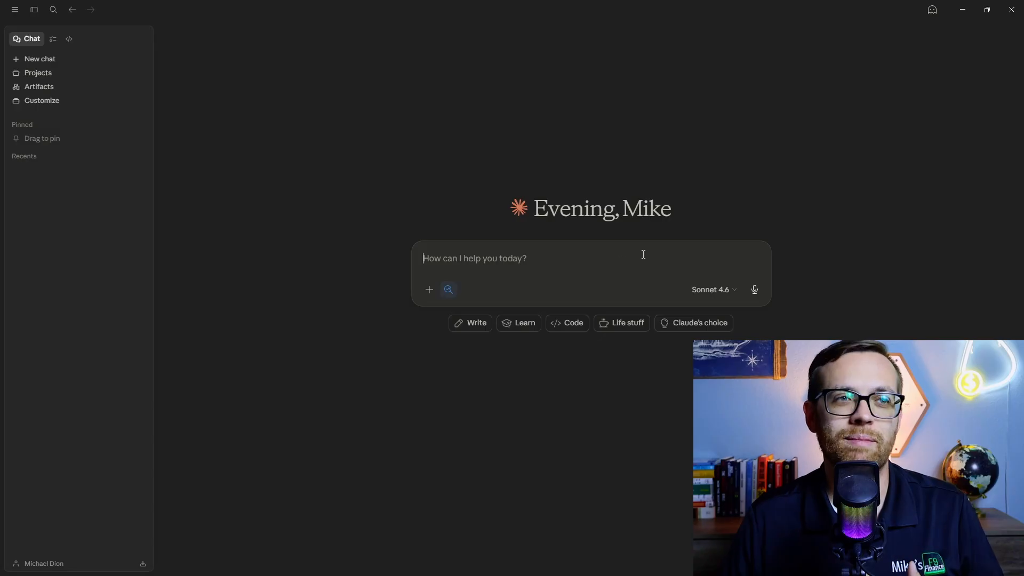
Request a treasury expert's report for the CFO and board on whether now is safe to borrow for two new coffee shops around New York.
left_click(755, 290)
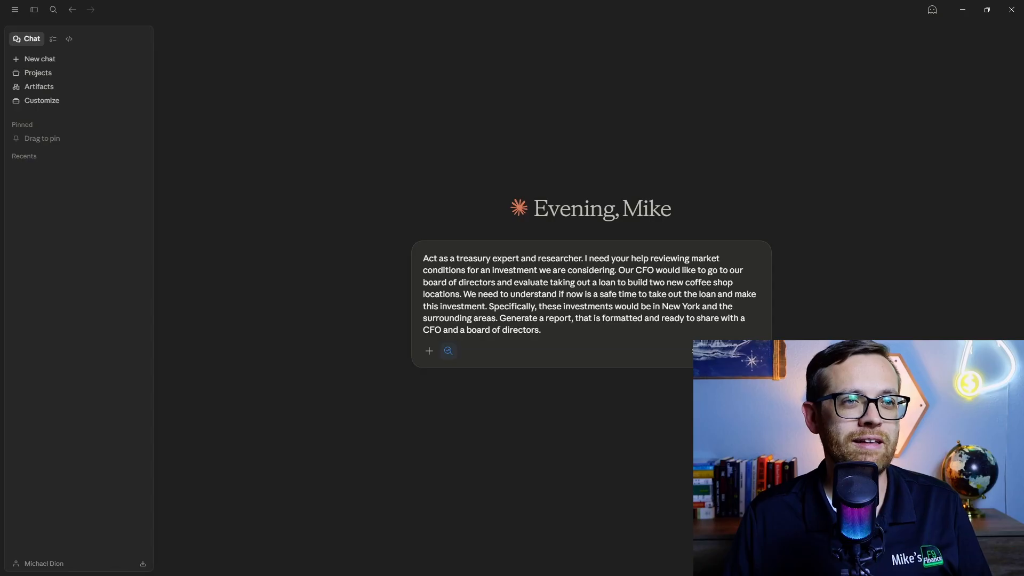
key("Return")
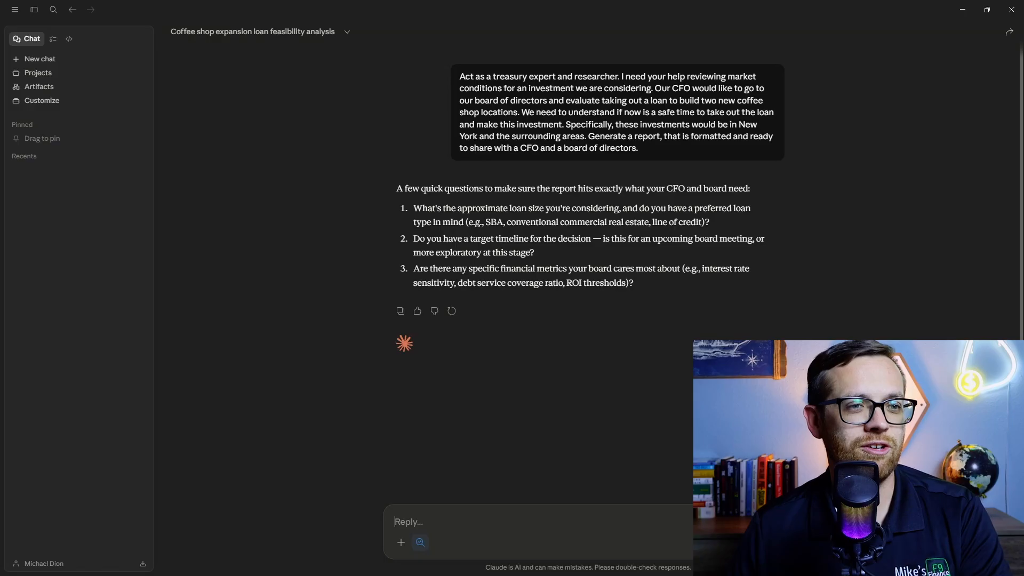
Answer the clarifying questions with a $5,000,000 conventional commercial real estate loan, a board decision in two weeks, and traditional financial metrics.
left_click(762, 542)
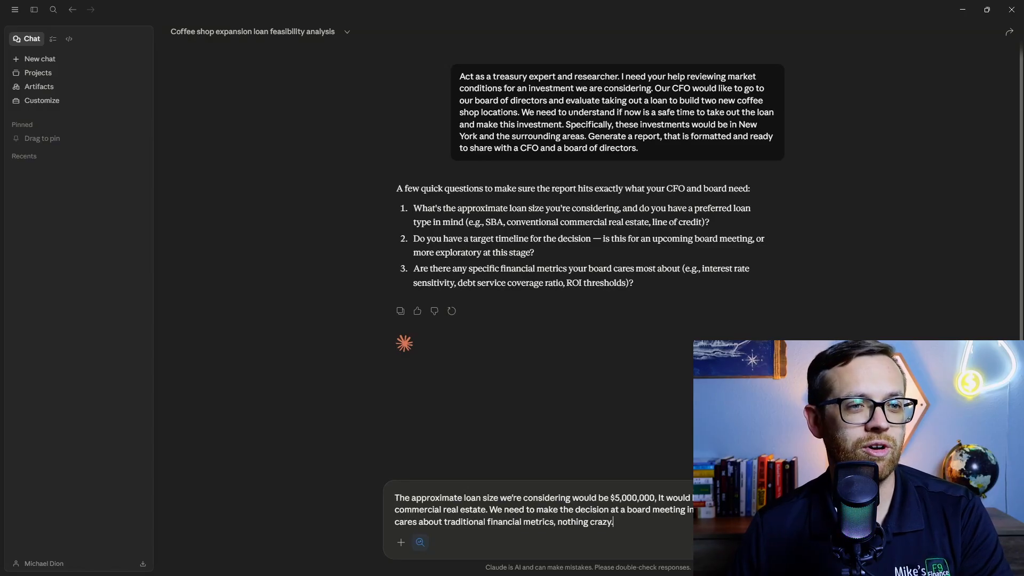
key("Return")
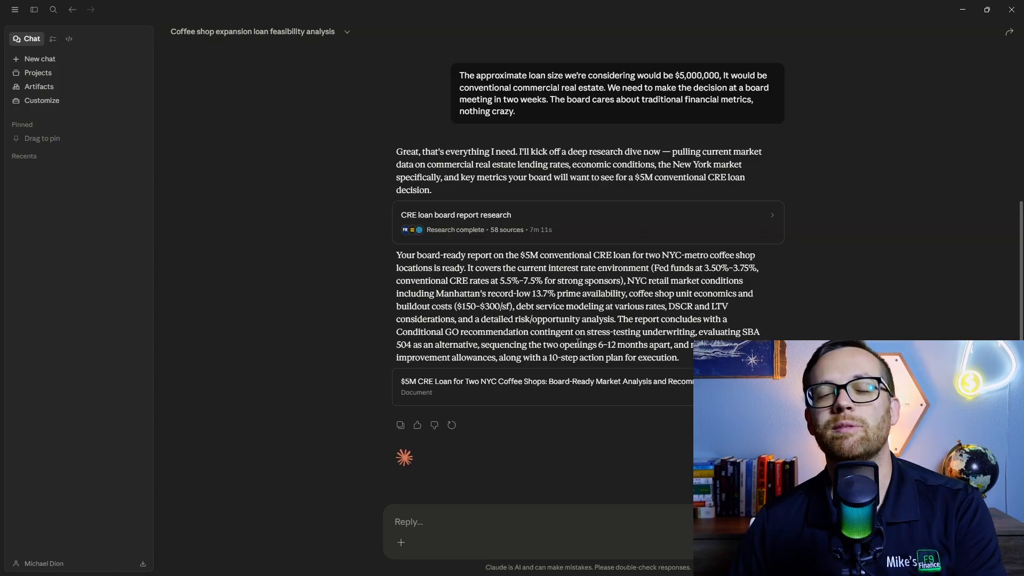
Open the generated loan report and examine the executive summary's recommendation, key findings and cited sources.
left_click(557, 385)
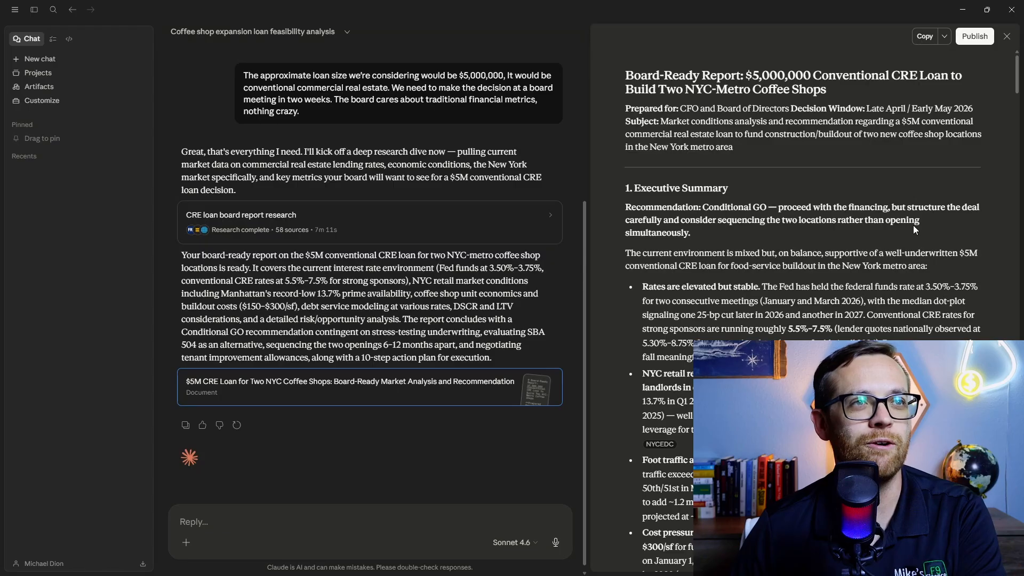
scroll(679, 210, "down", 1)
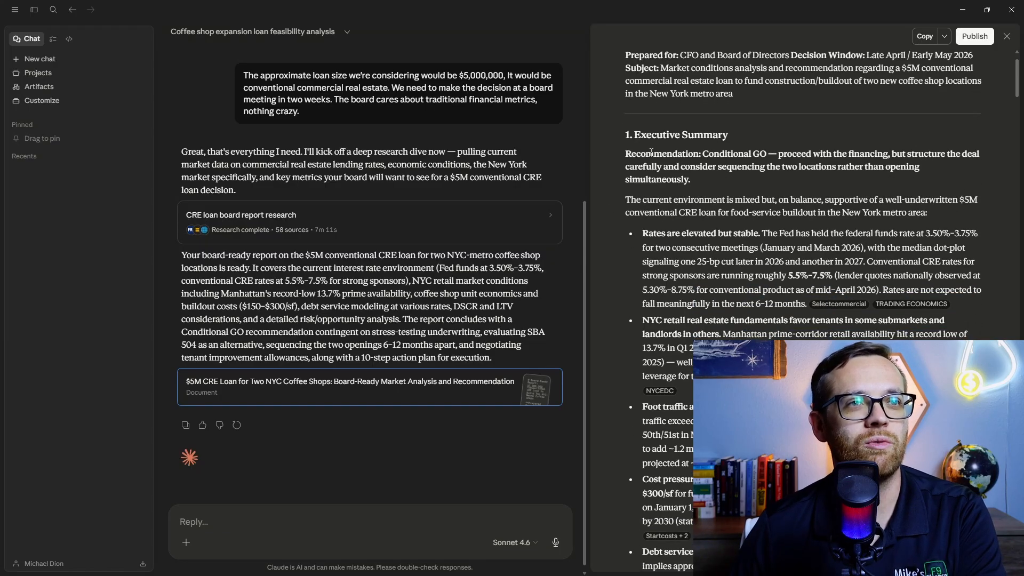
left_click_drag(629, 153, 716, 180)
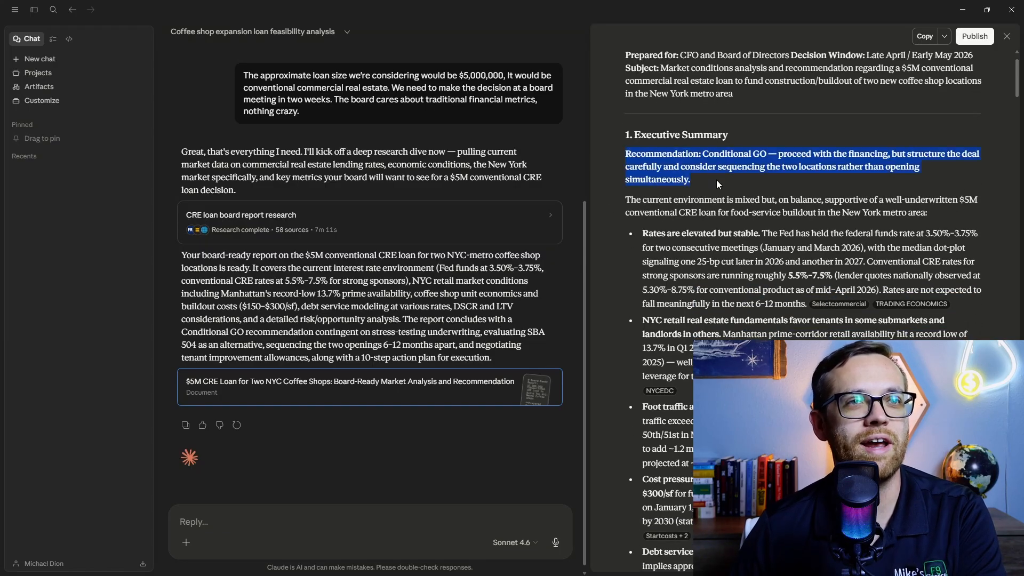
scroll(714, 180, "down", 1)
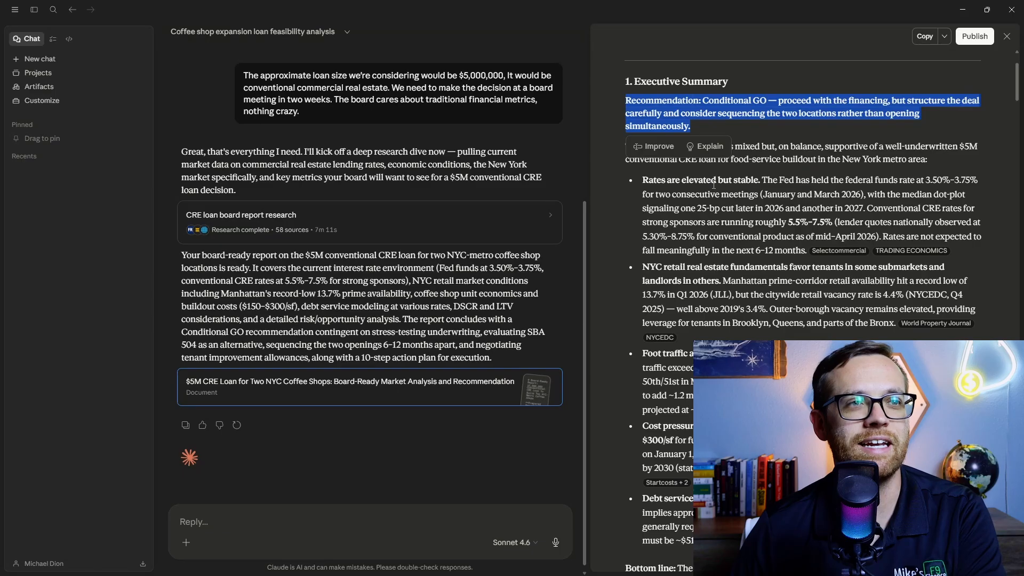
left_click(712, 192)
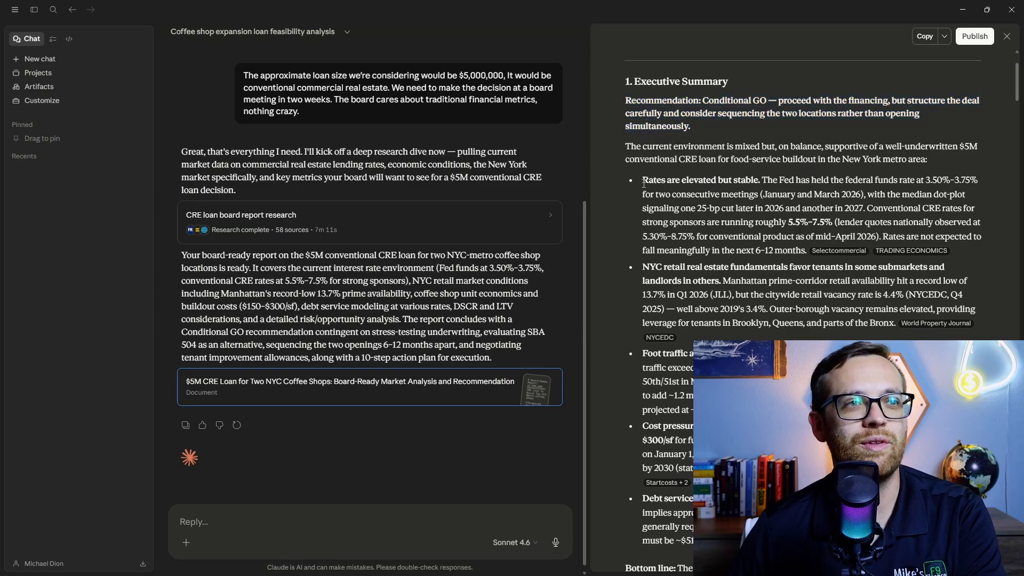
left_click_drag(643, 181, 920, 248)
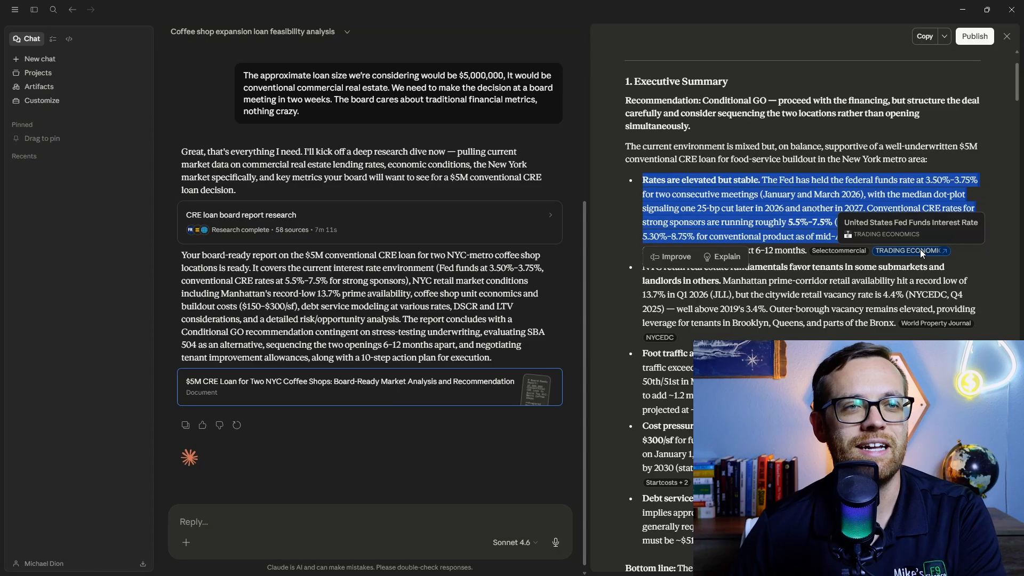
mouse_move(847, 252)
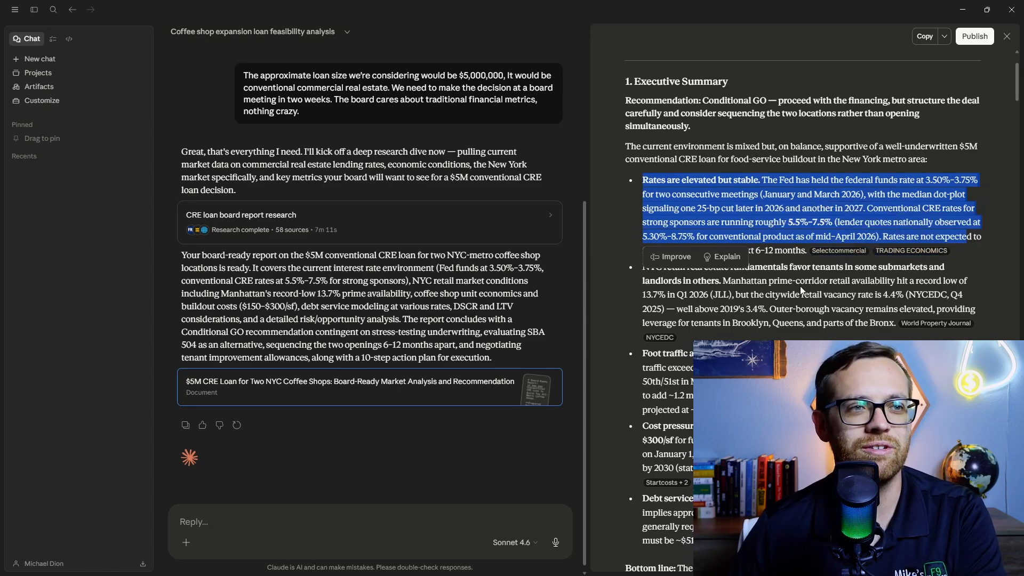
scroll(800, 287, "down", 1)
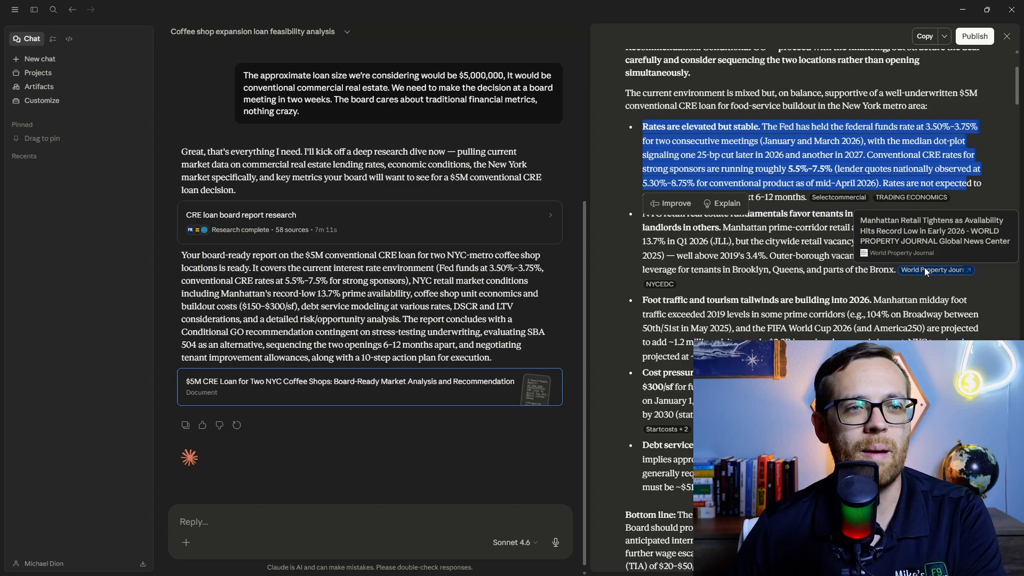
scroll(815, 277, "down", 1)
mouse_move(820, 300)
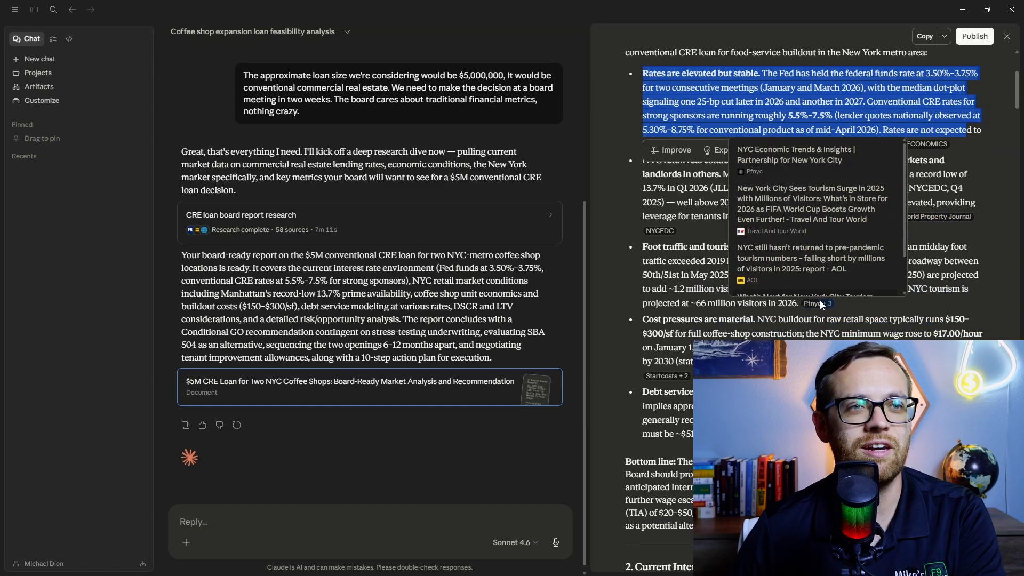
scroll(836, 254, "down", 1)
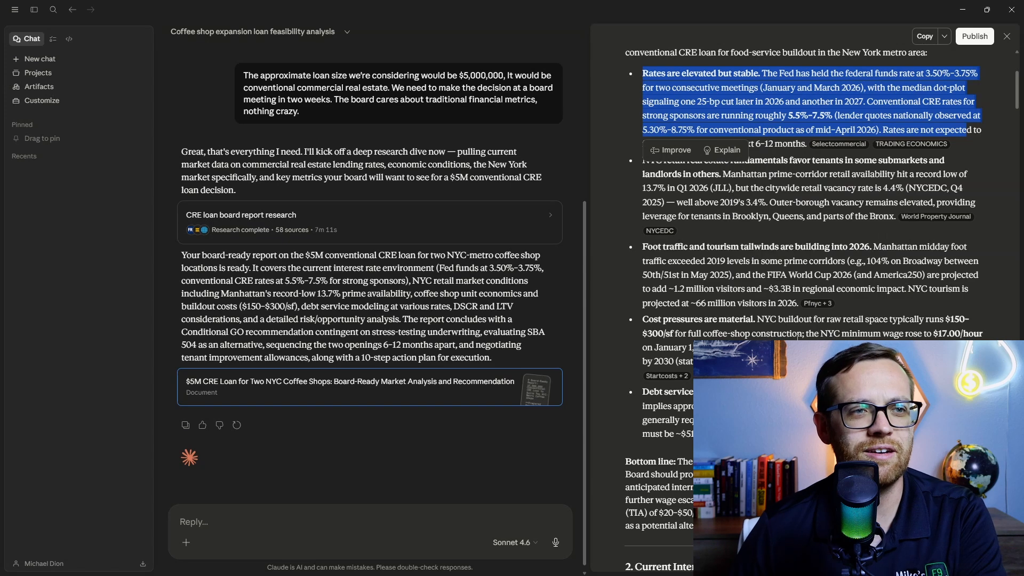
Read the report's bottom line, interest rate environment and New York commercial real estate market sections.
scroll(800, 267, "down", 2)
scroll(768, 320, "down", 3)
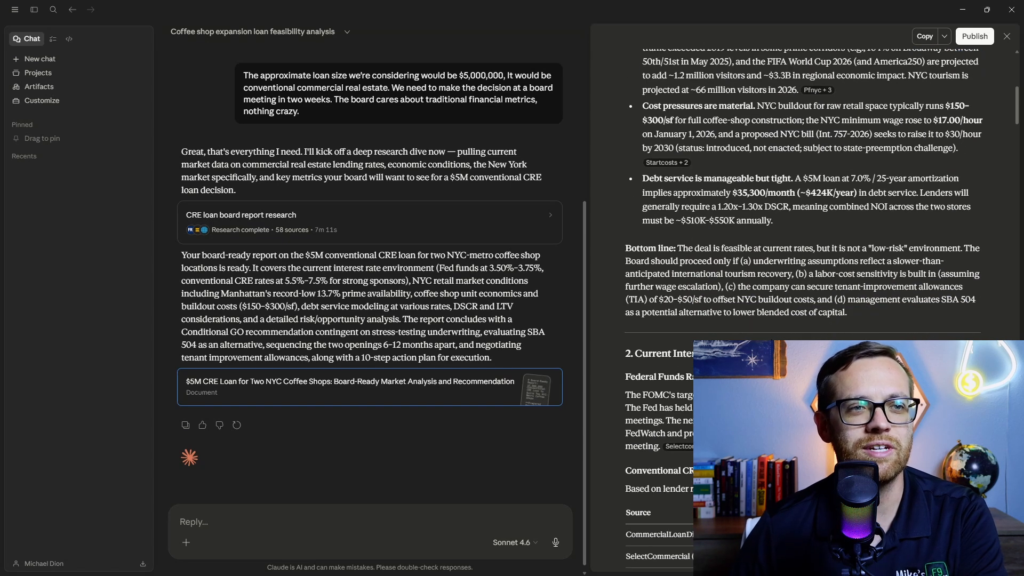
scroll(756, 307, "down", 4)
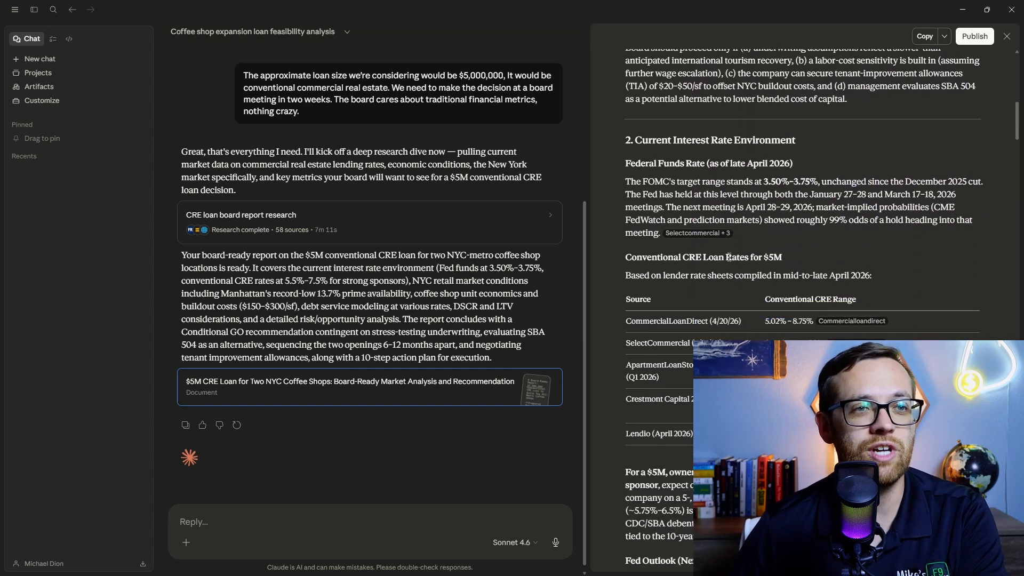
scroll(789, 248, "down", 4)
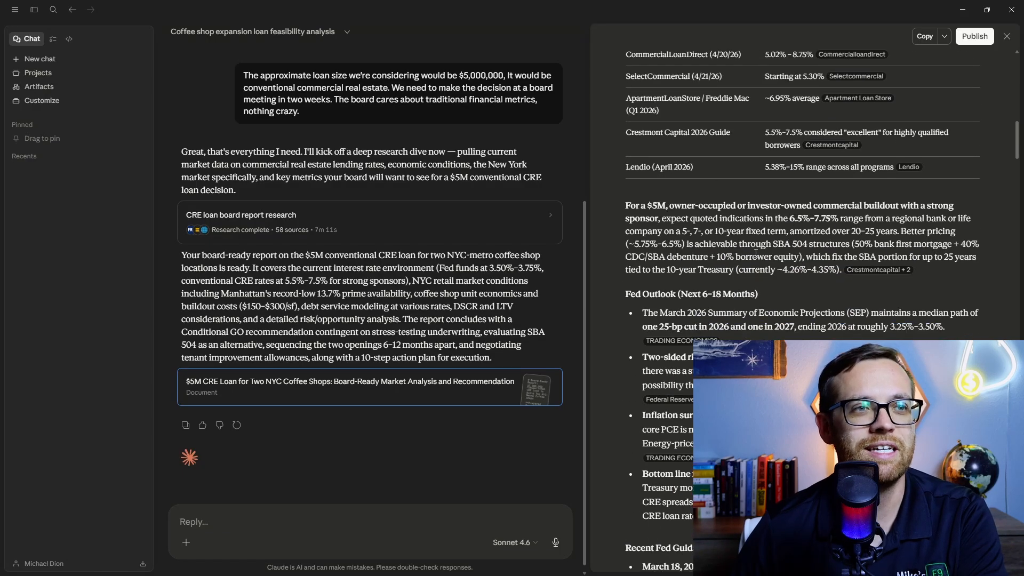
scroll(755, 253, "down", 3)
scroll(670, 251, "down", 5)
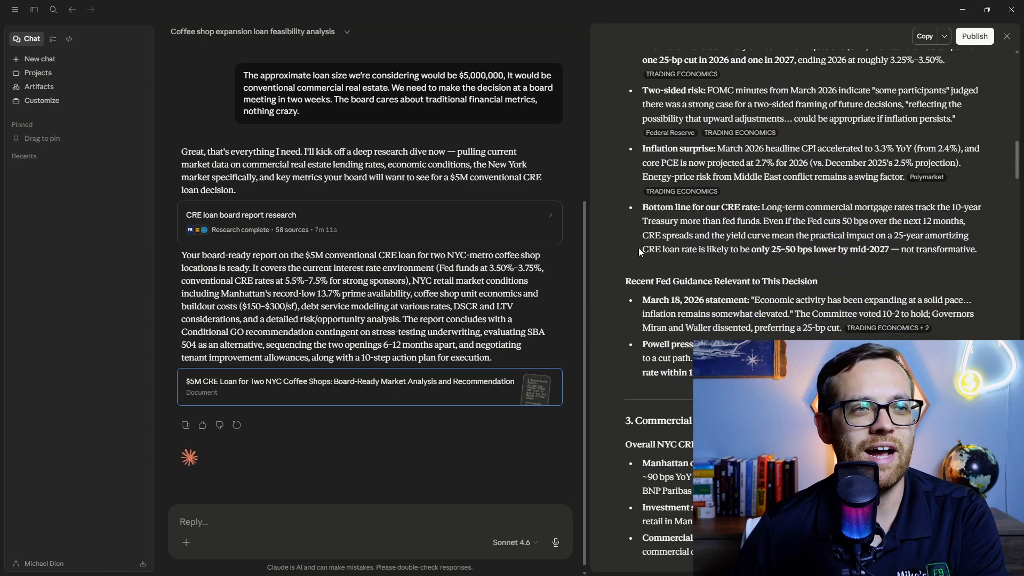
scroll(633, 244, "down", 10)
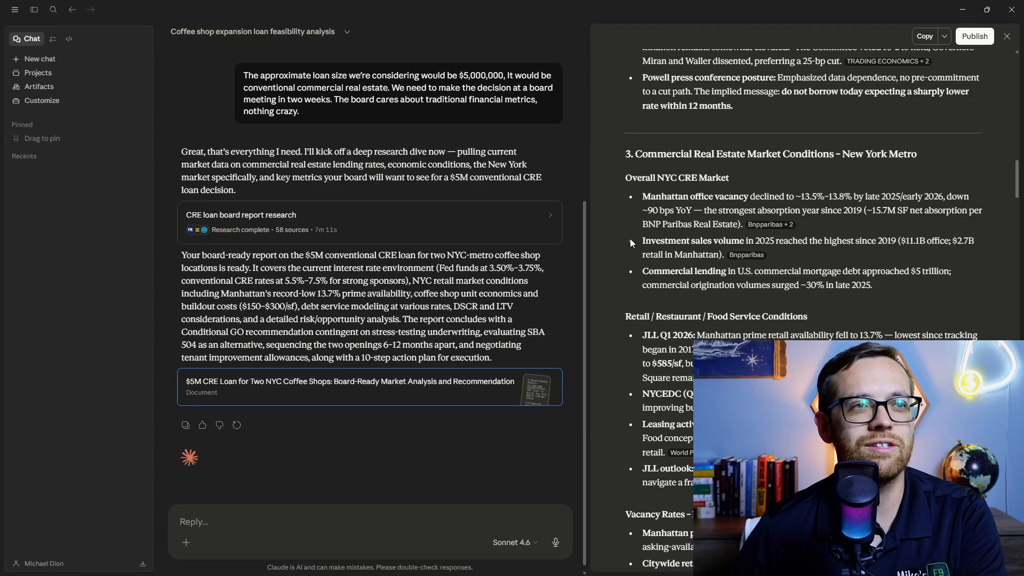
scroll(655, 192, "down", 7)
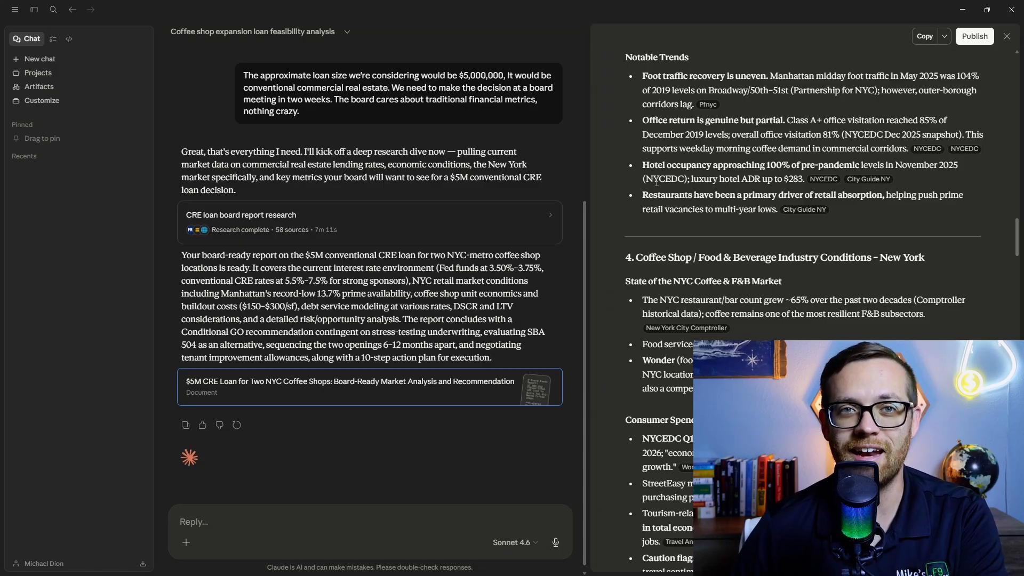
Review the coffee shop industry conditions, startup cost benchmarks, debt service, break-even analysis and typical loan covenants.
scroll(655, 192, "down", 1)
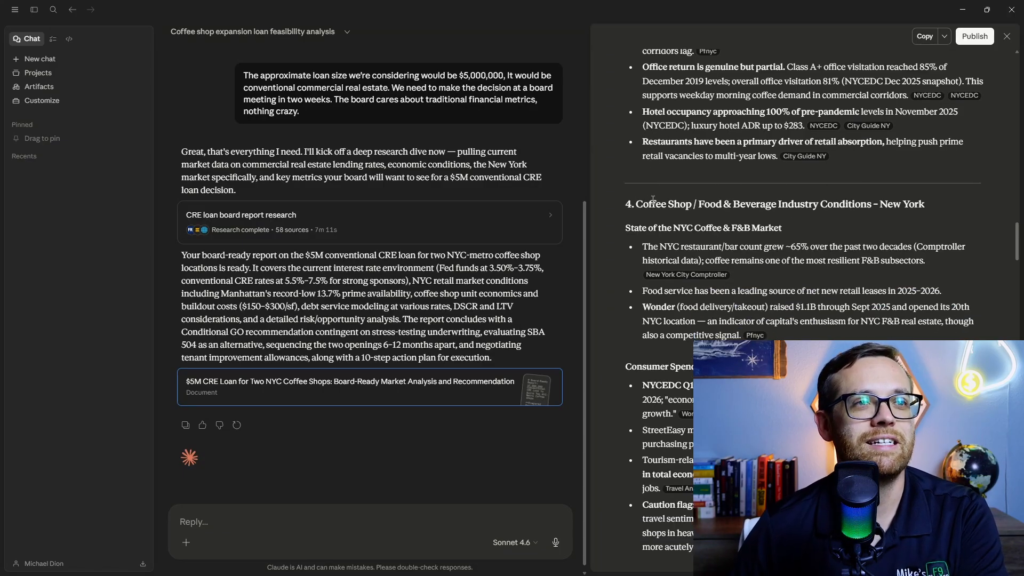
scroll(654, 206, "down", 10)
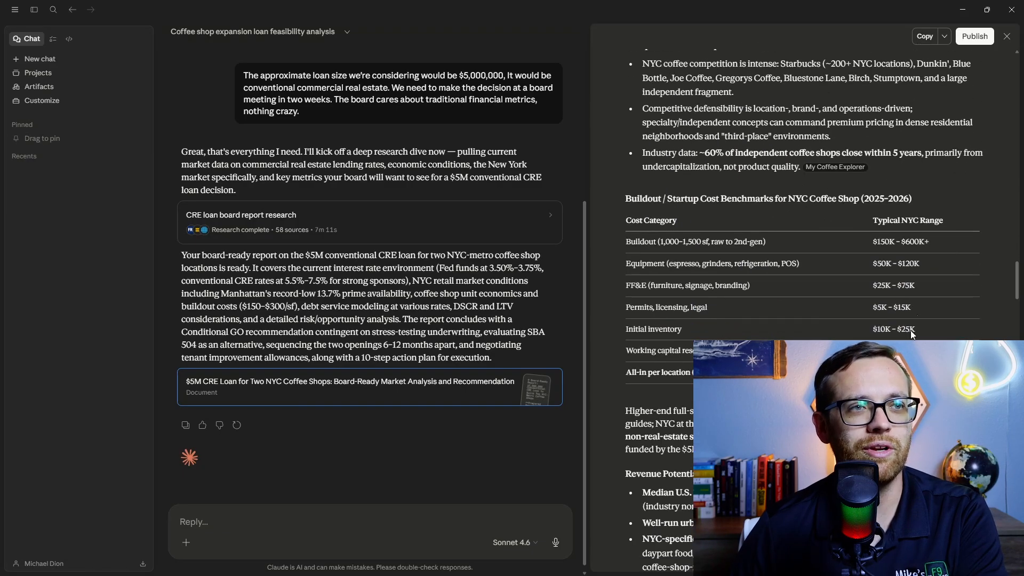
scroll(651, 301, "down", 3)
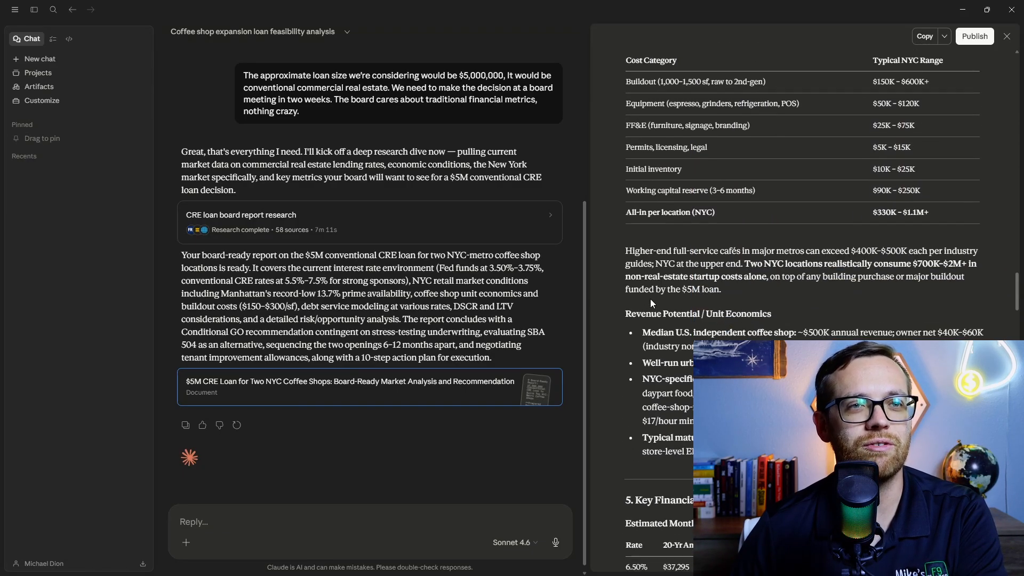
scroll(645, 287, "down", 7)
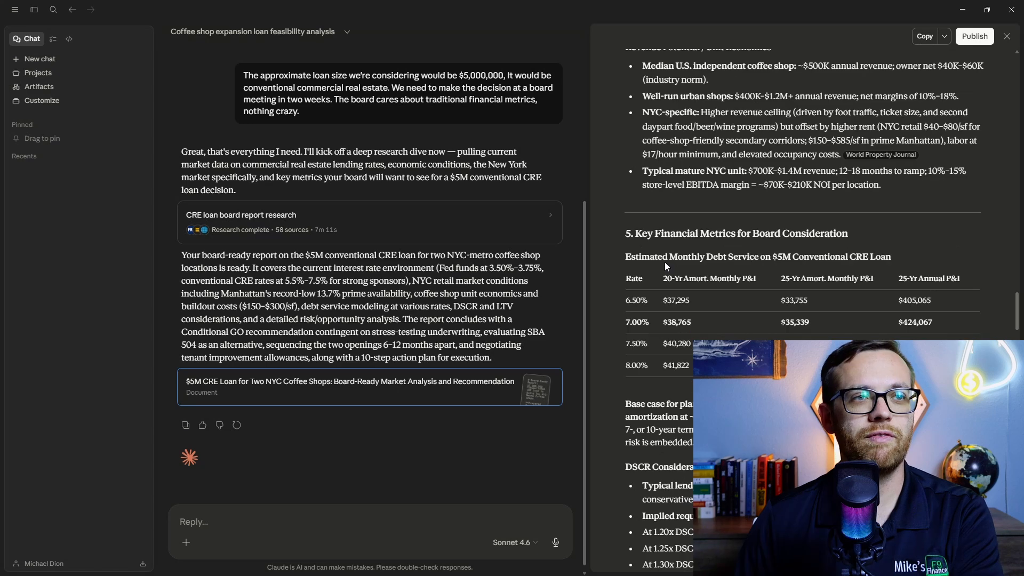
scroll(645, 242, "down", 6)
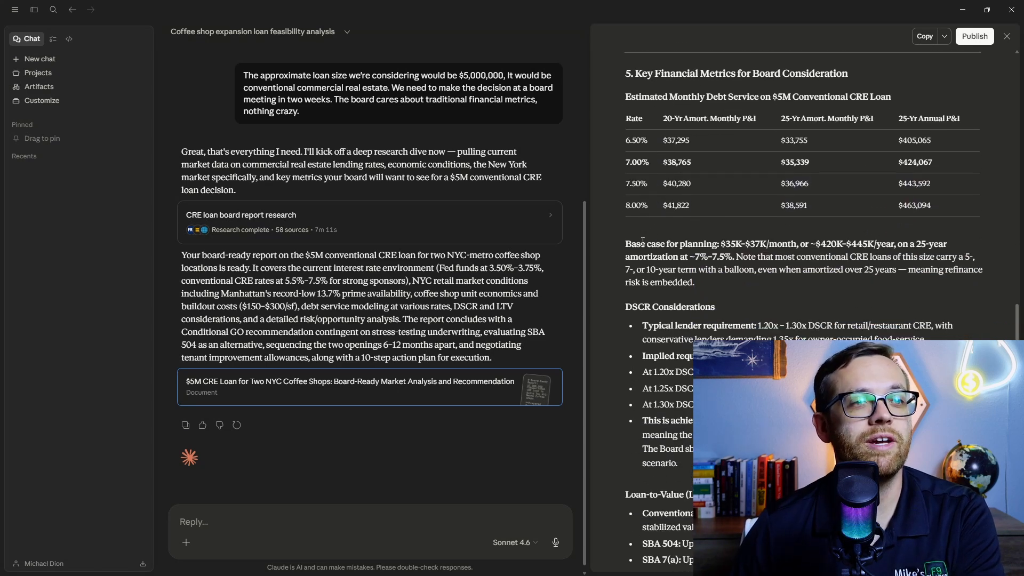
scroll(636, 241, "down", 5)
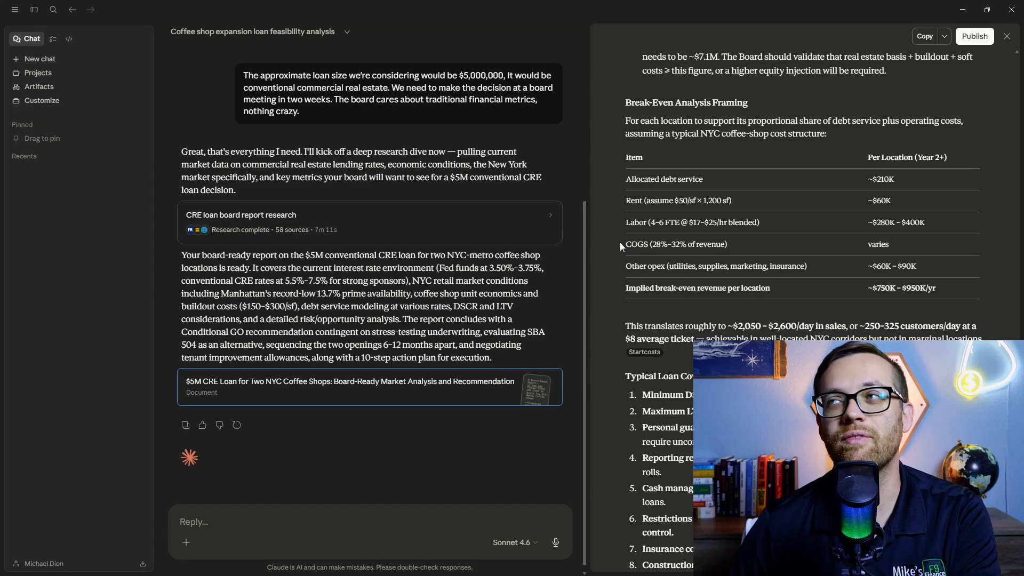
scroll(620, 242, "down", 4)
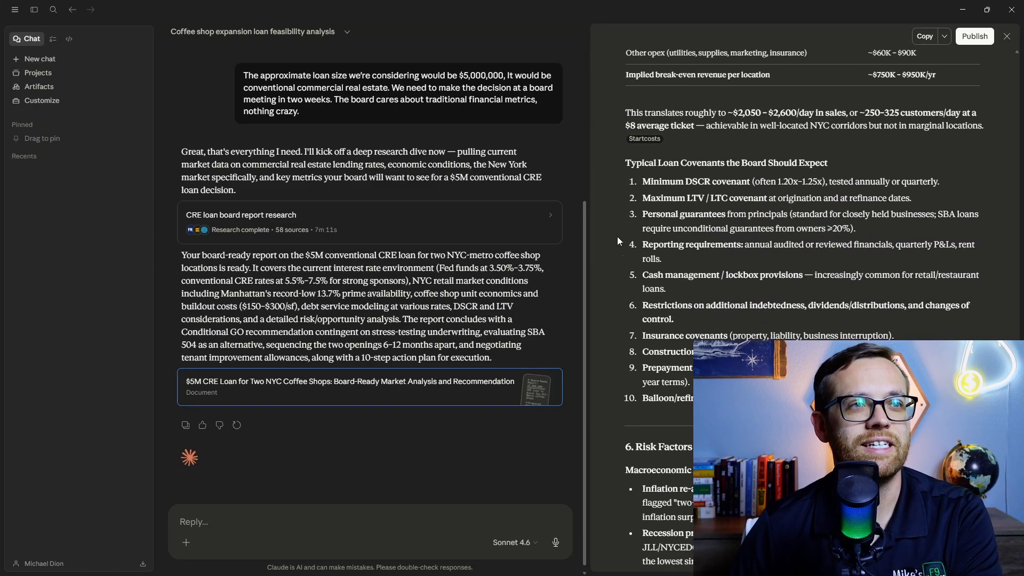
scroll(619, 246, "down", 5)
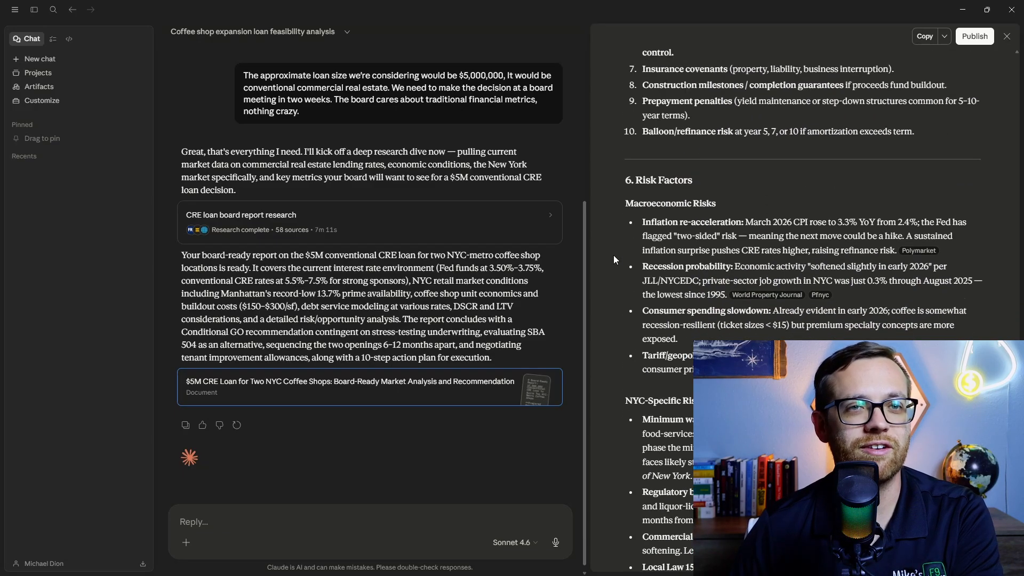
Read from the risk factors to the end of the report and highlight the closing note on its sources.
scroll(613, 253, "down", 1)
scroll(613, 255, "down", 10)
scroll(613, 253, "down", 6)
scroll(613, 255, "down", 7)
scroll(613, 245, "down", 11)
scroll(611, 249, "down", 3)
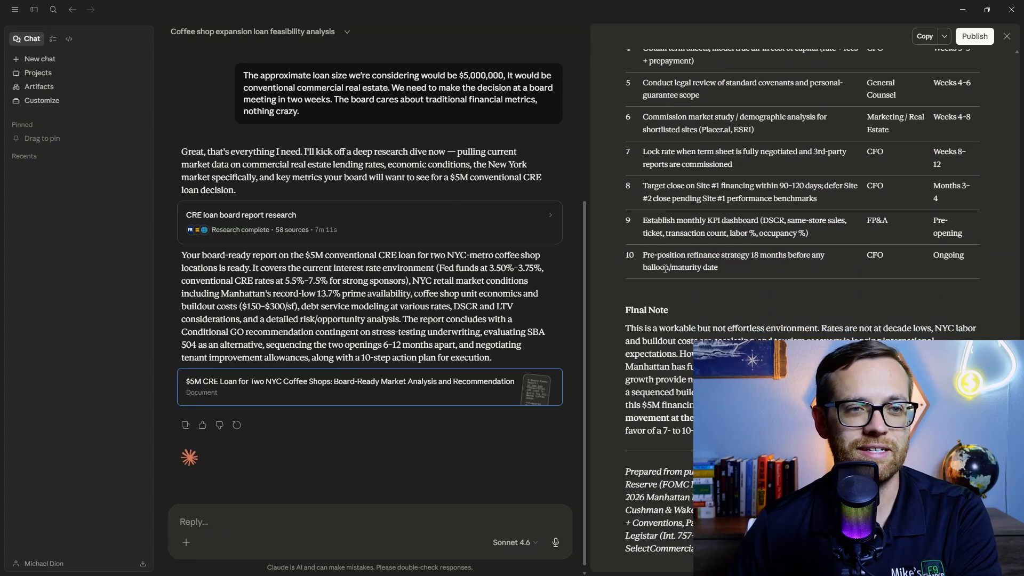
left_click_drag(630, 470, 747, 552)
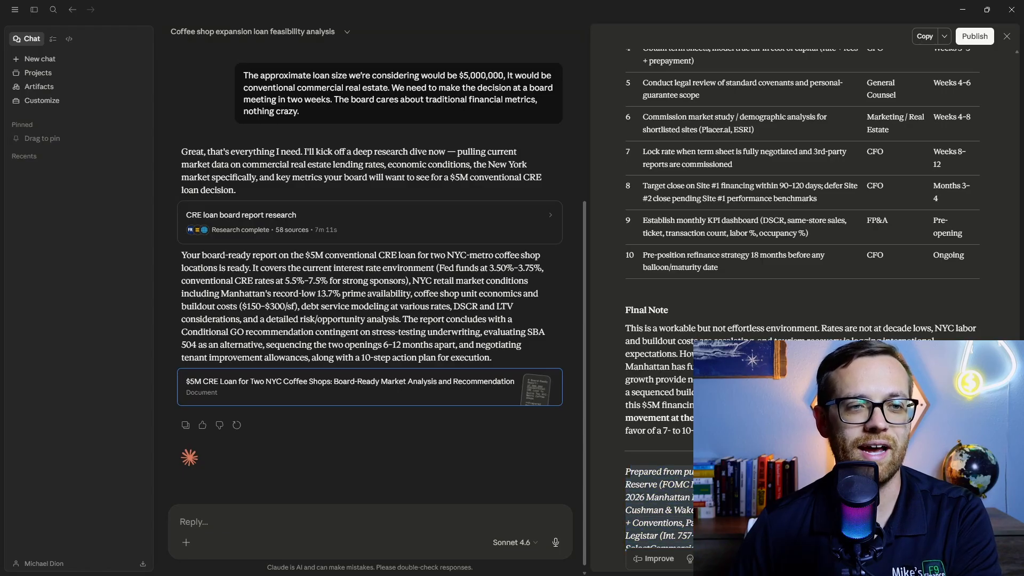
key("Escape")
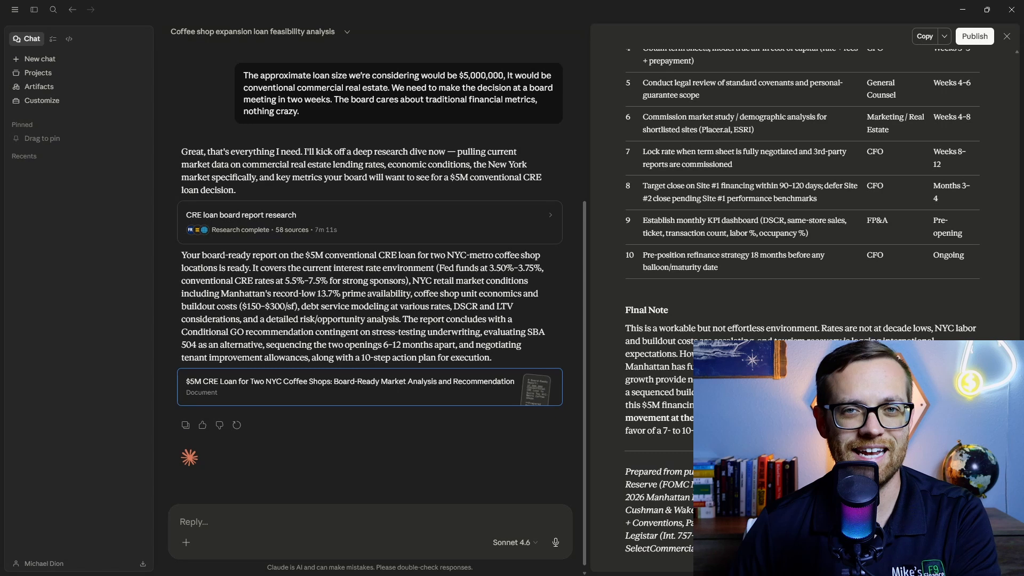
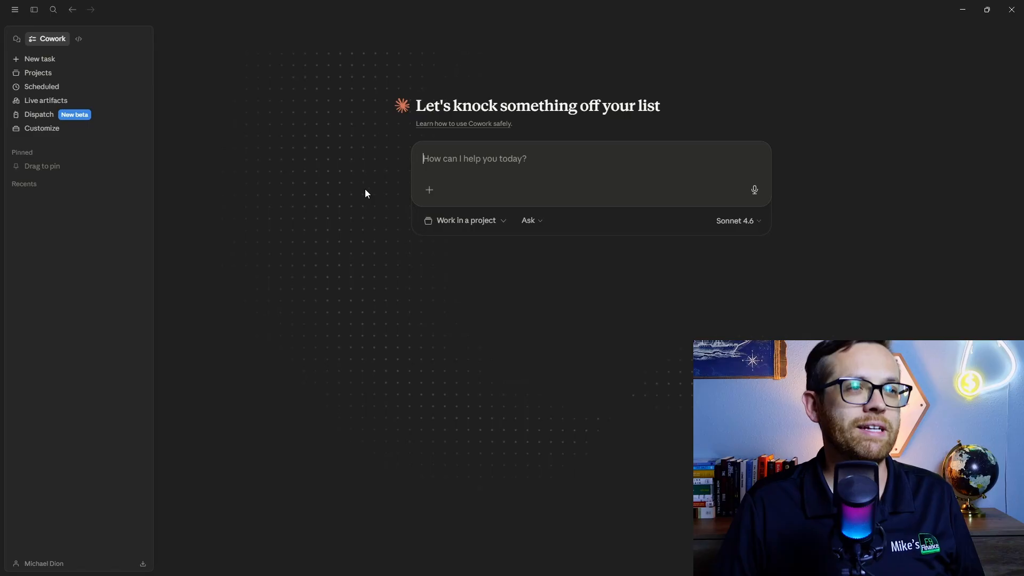
Examine the project folder choices and the action-approval modes offered for a new Cowork task.
left_click(502, 222)
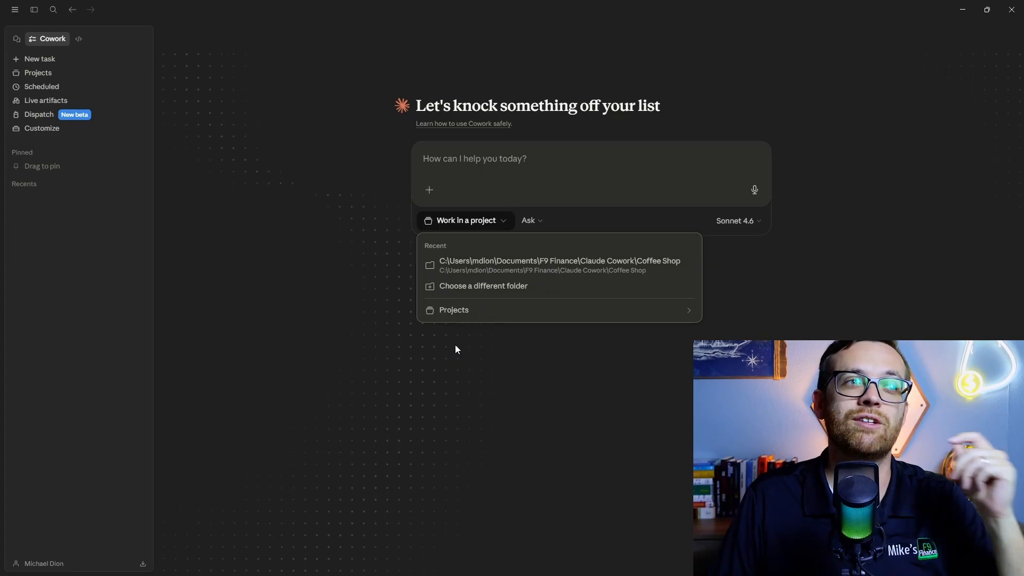
left_click(541, 222)
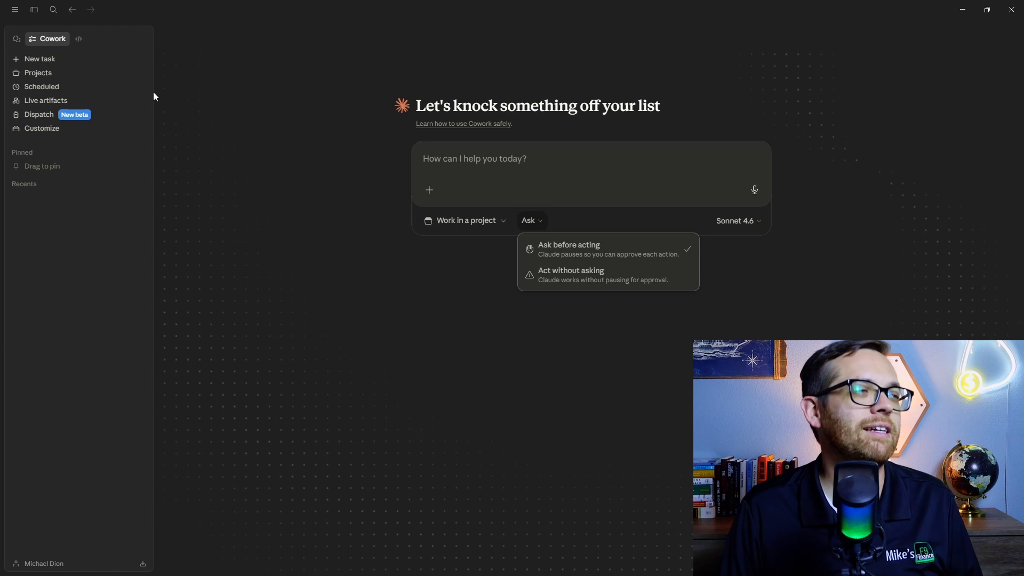
left_click(53, 69)
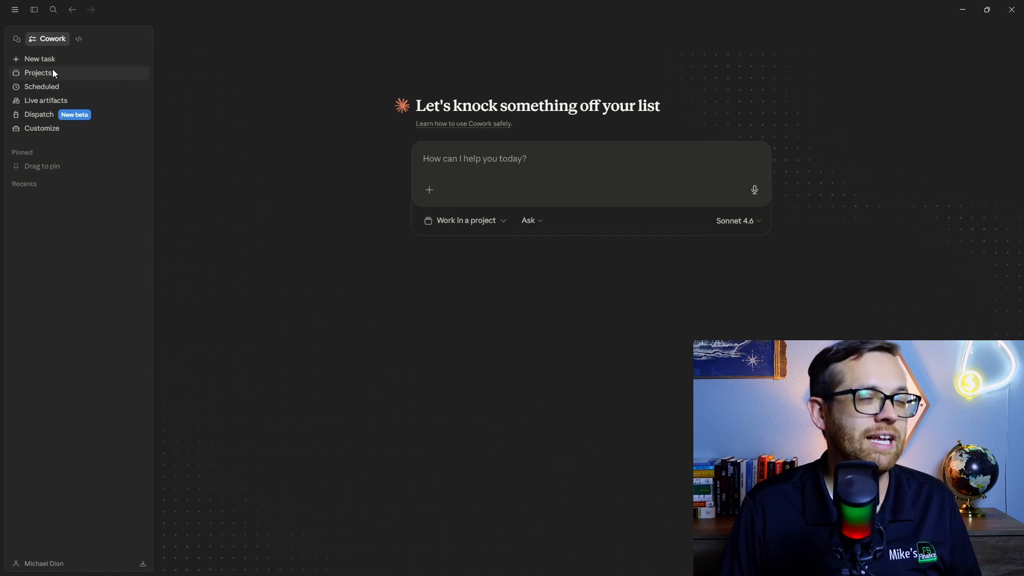
Look through Cowork's Projects, Scheduled tasks, Live artifacts, Dispatch and Customize pages.
left_click(47, 73)
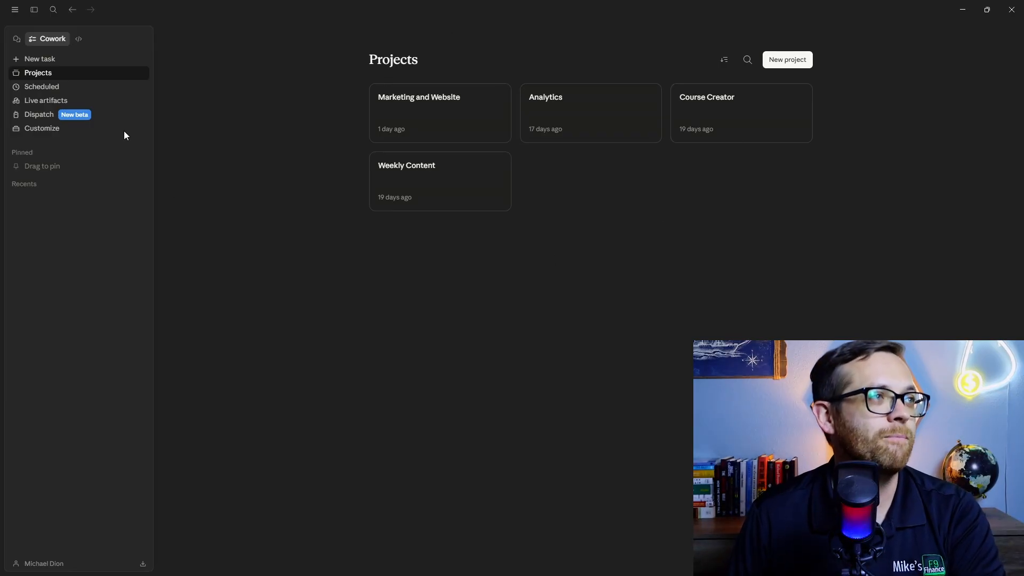
left_click(93, 87)
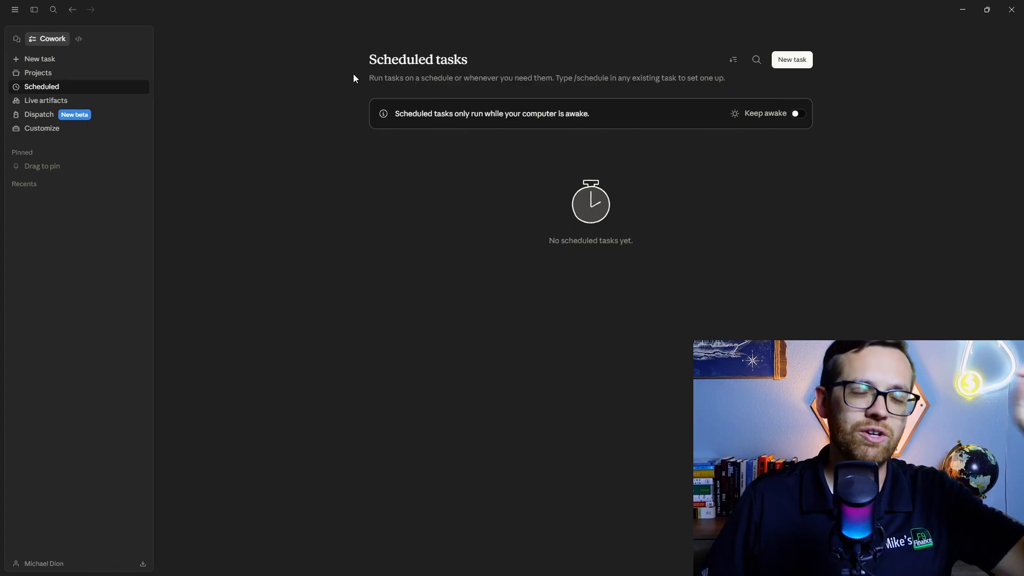
left_click(122, 101)
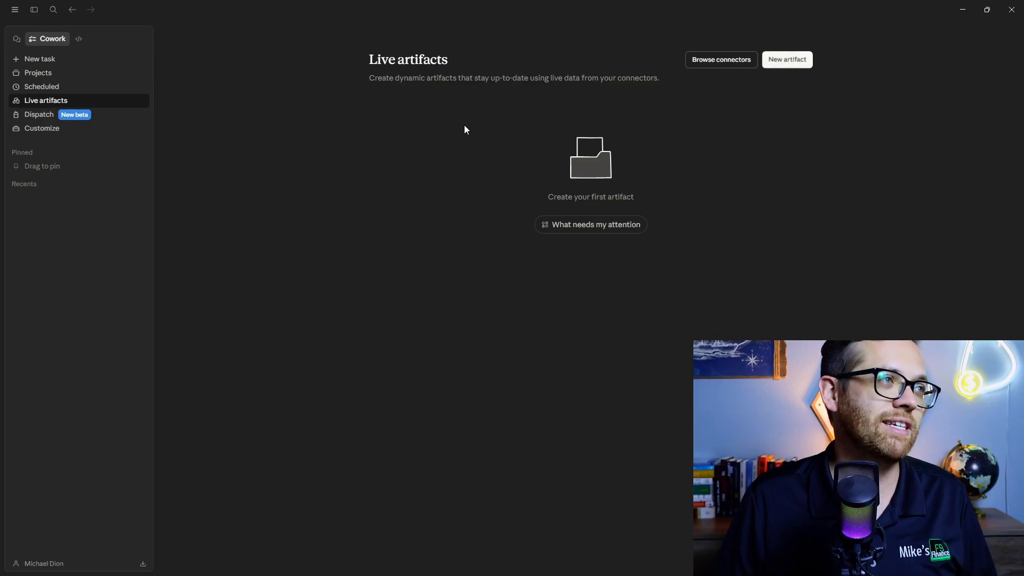
left_click(47, 114)
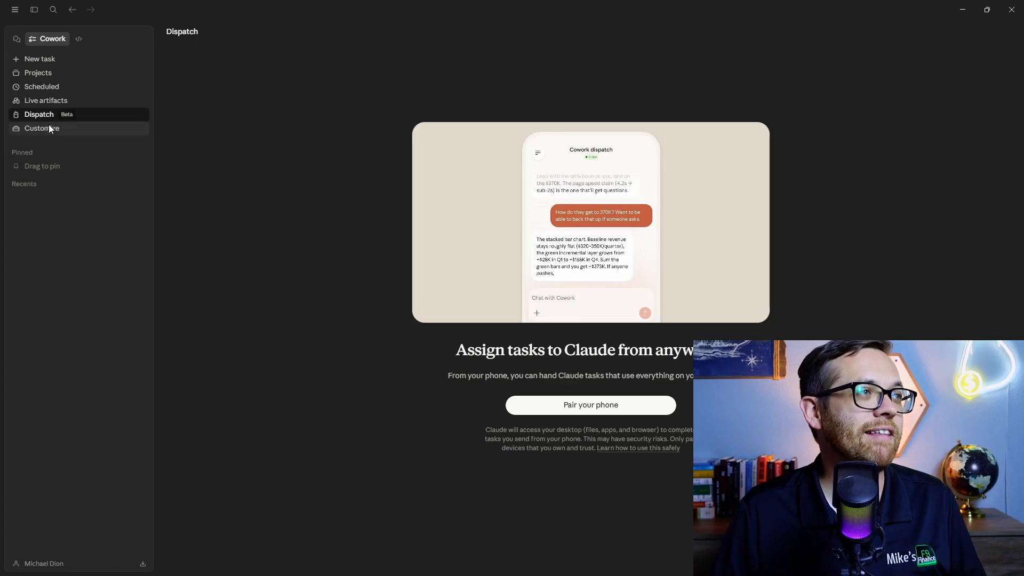
left_click(50, 128)
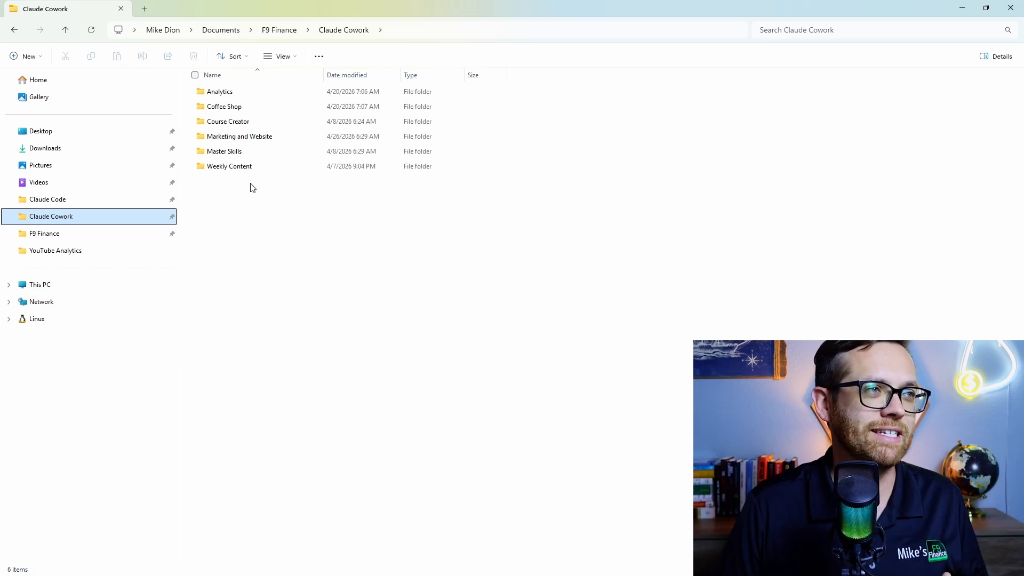
left_click(247, 206)
right_click(248, 206)
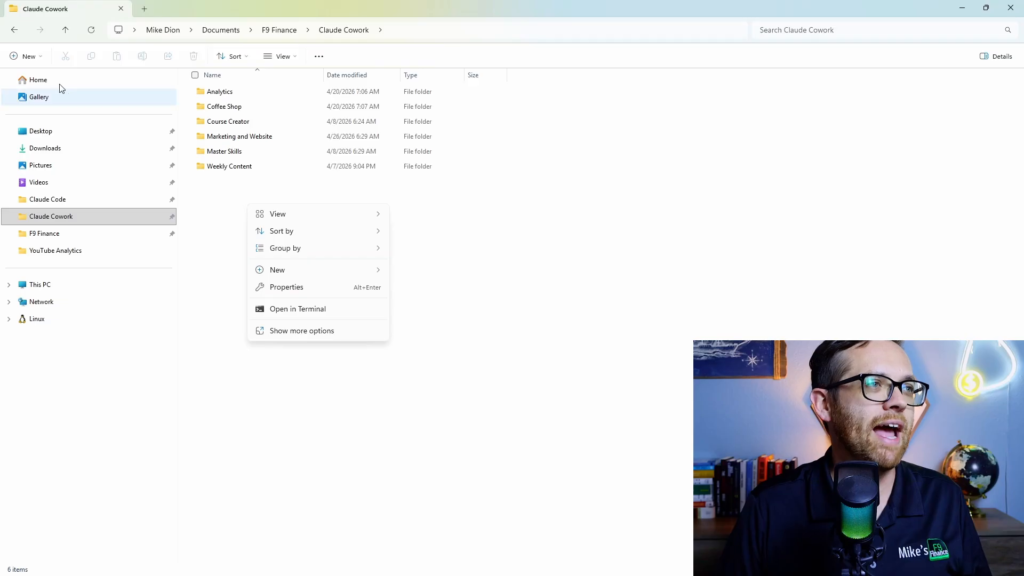
left_click(26, 57)
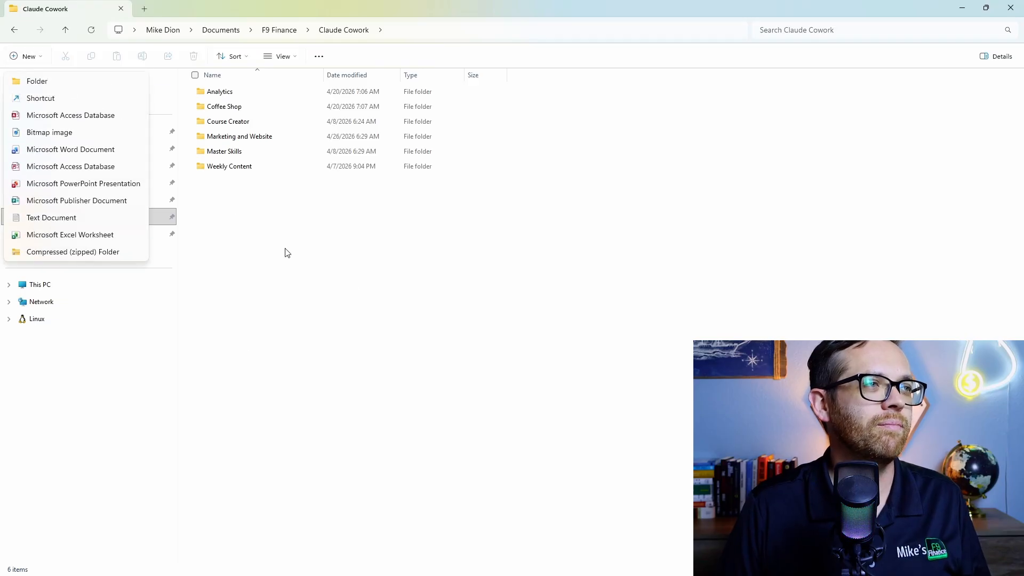
left_click(148, 176)
left_click(27, 57)
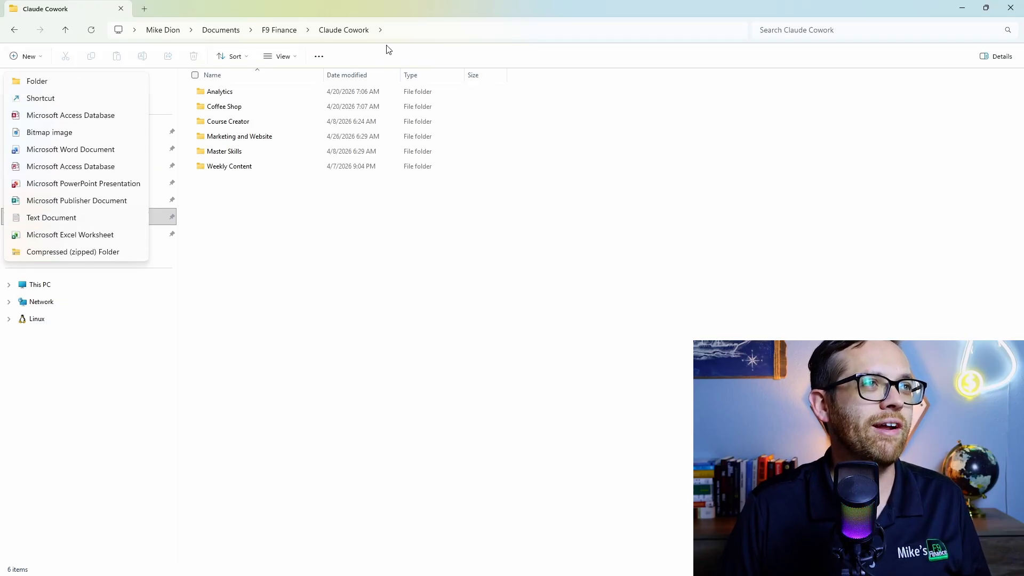
left_click(350, 293)
left_click(97, 220)
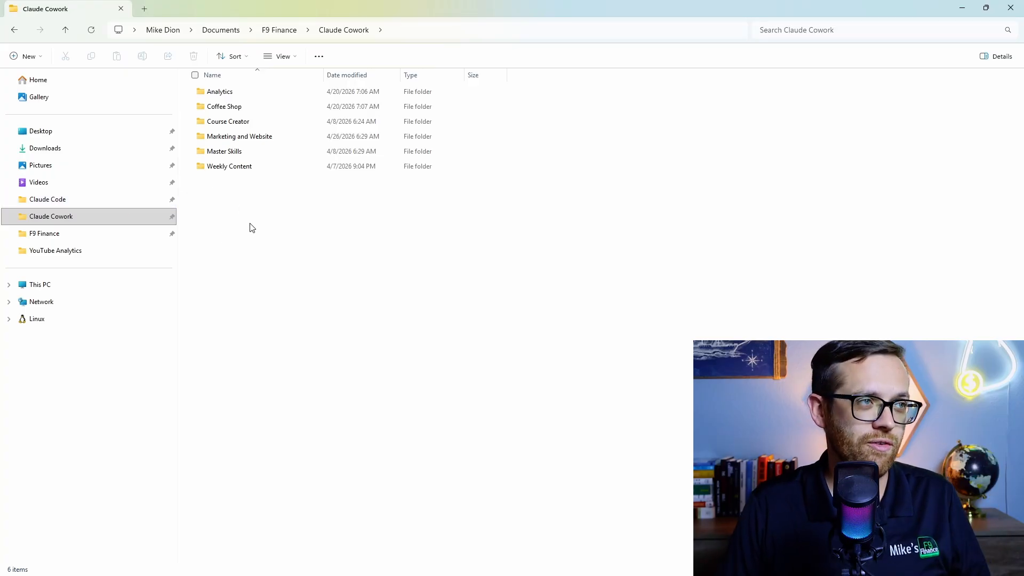
Create a folder named Cash Position inside the Claude Cowork folder in File Explorer.
left_click(15, 56)
left_click(73, 80)
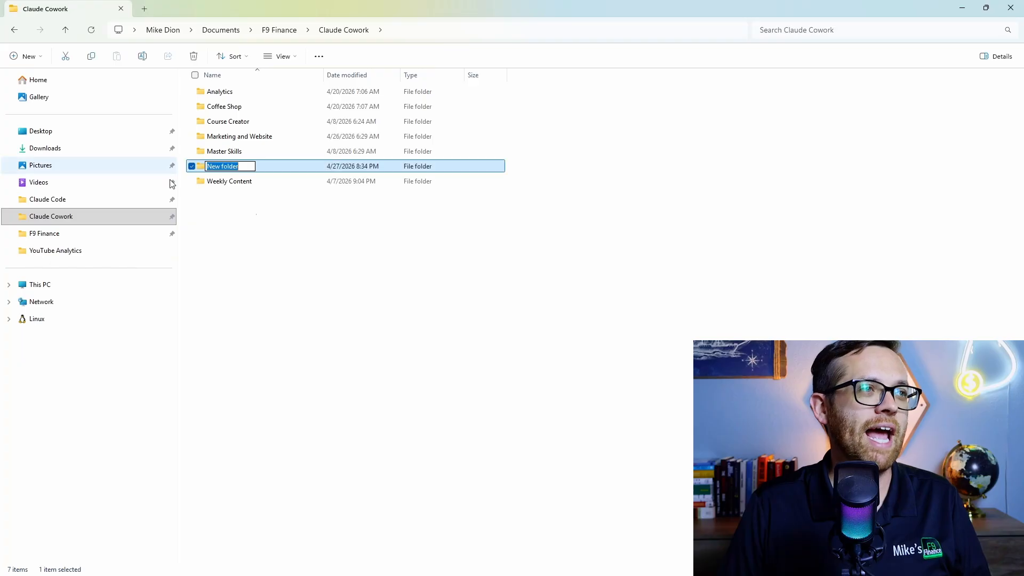
type("Cash Position")
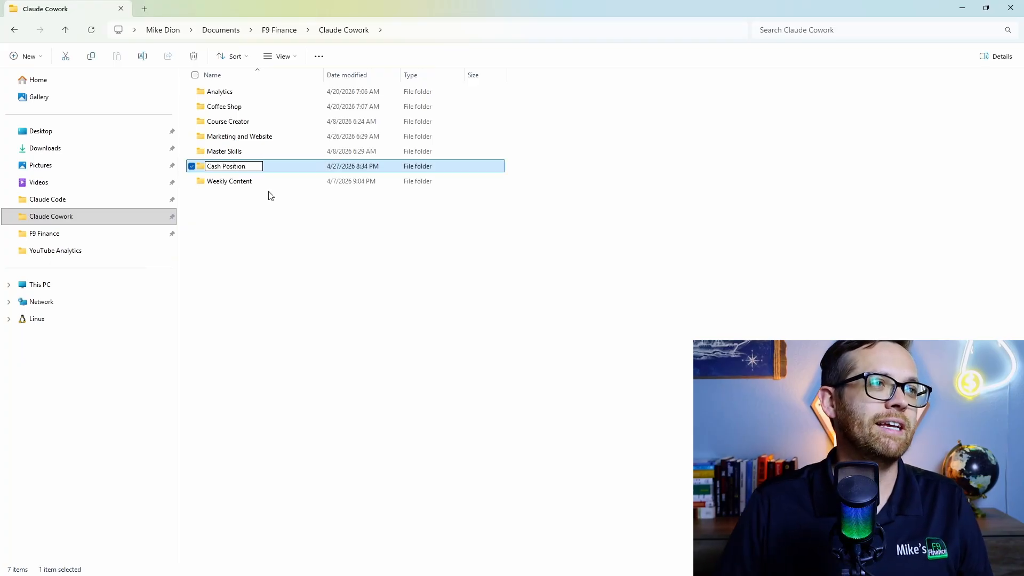
left_click(250, 216)
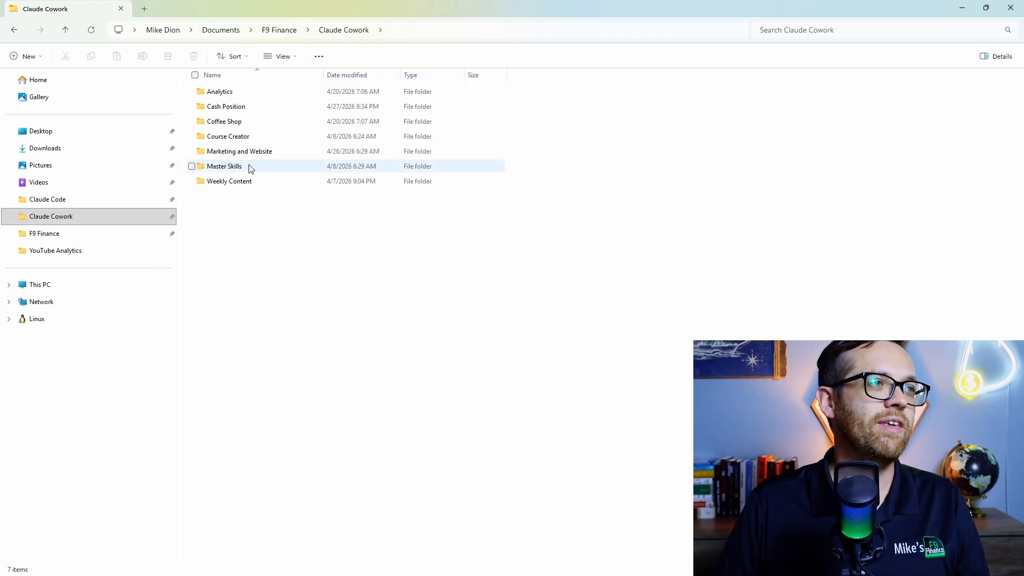
Open the Cash Position folder and create a subfolder named Skills in it.
double_click(252, 109)
left_click(26, 56)
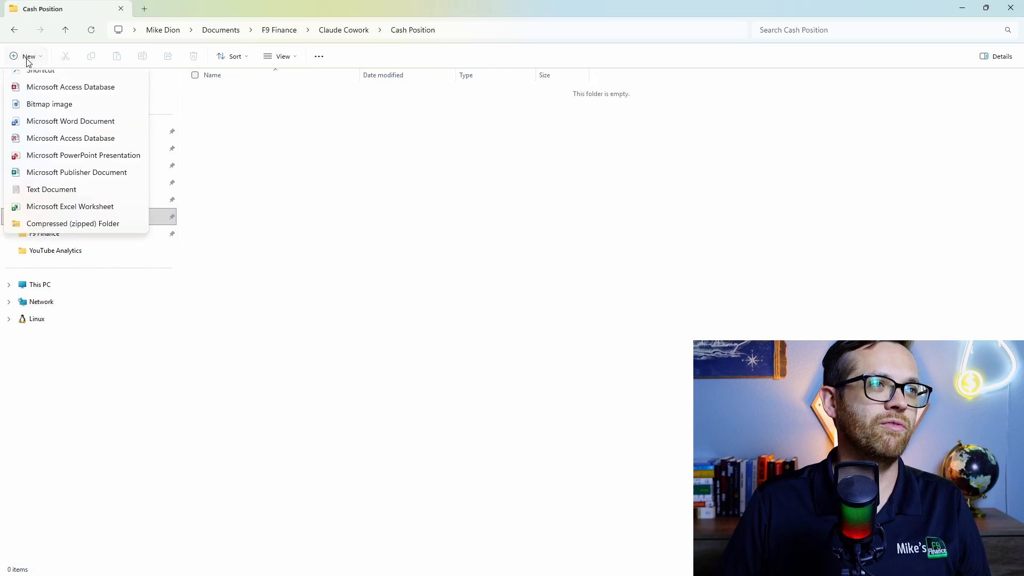
left_click(47, 81)
type("Skills")
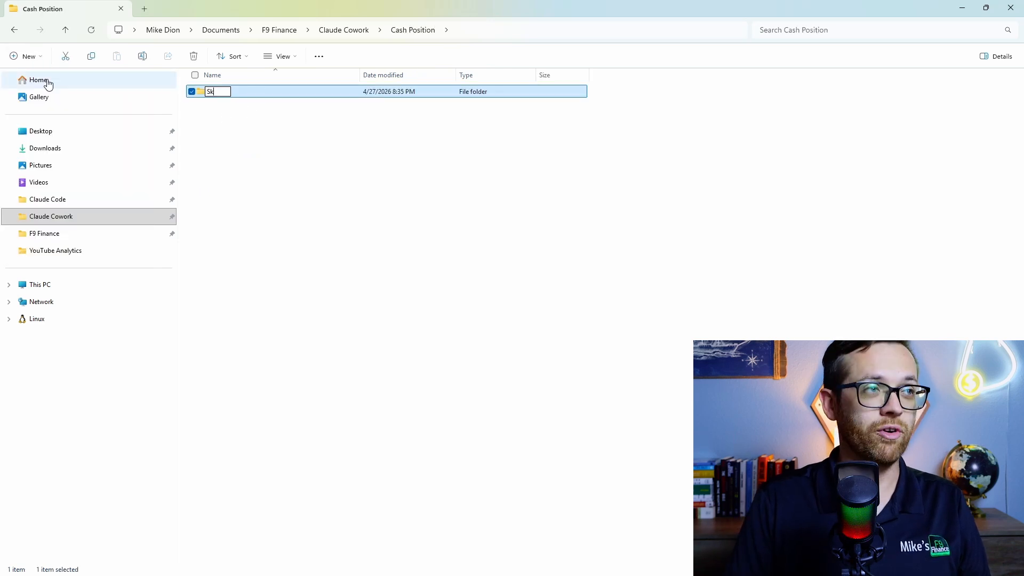
left_click(231, 156)
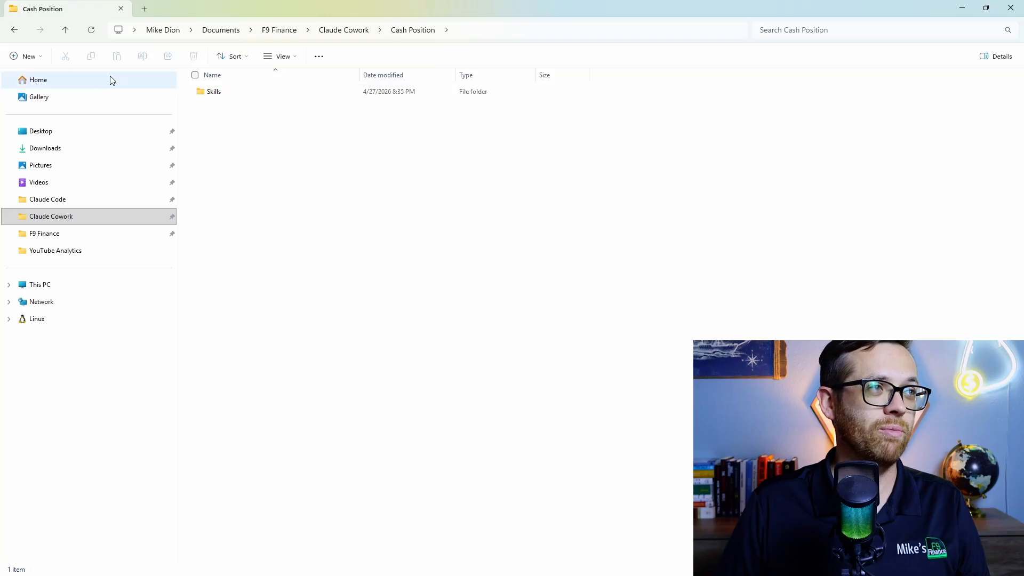
Add two more subfolders named Outputs and Inputs beside Skills in the Cash Position folder.
left_click(27, 57)
left_click(44, 83)
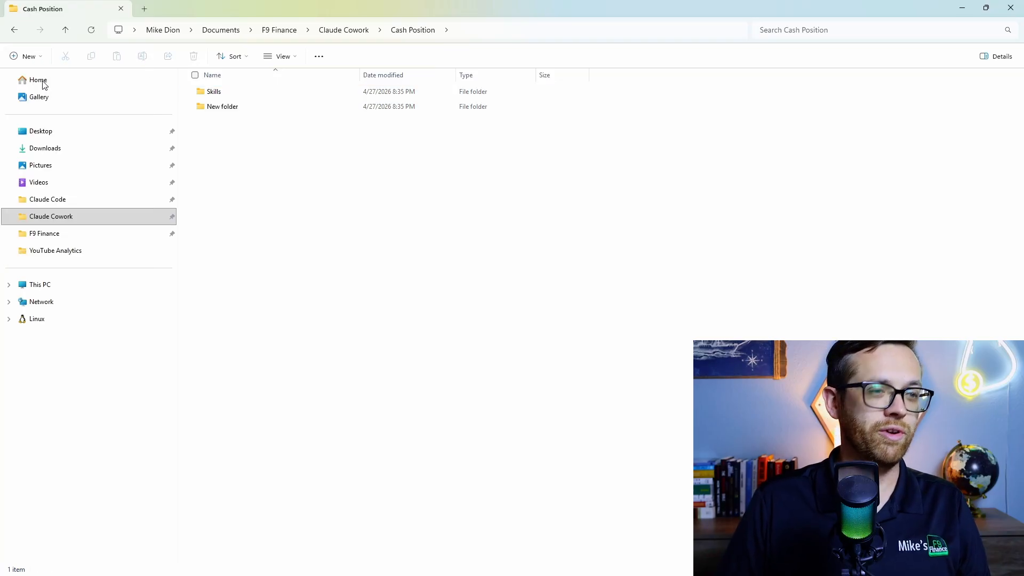
type("Outputs")
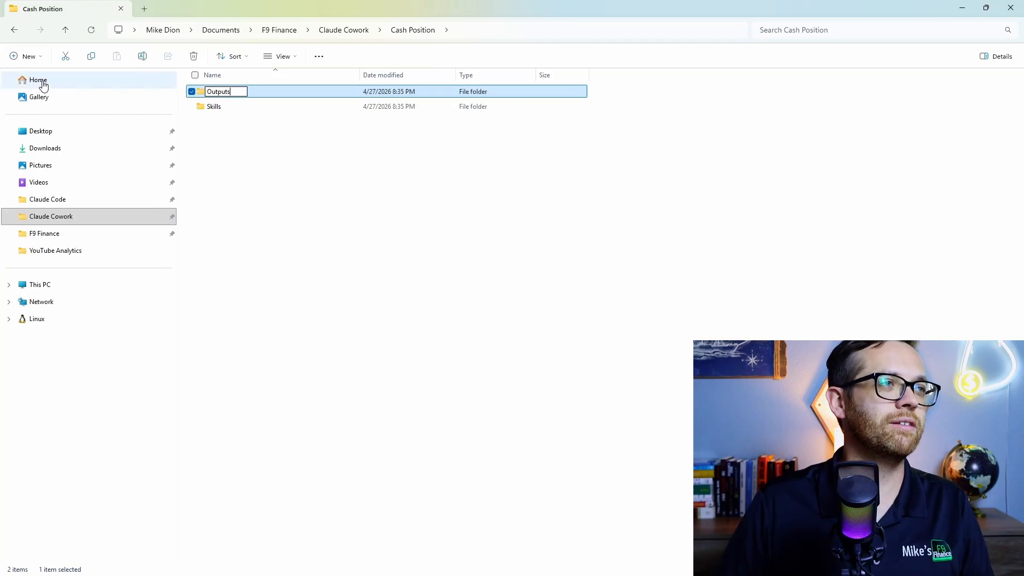
left_click(222, 162)
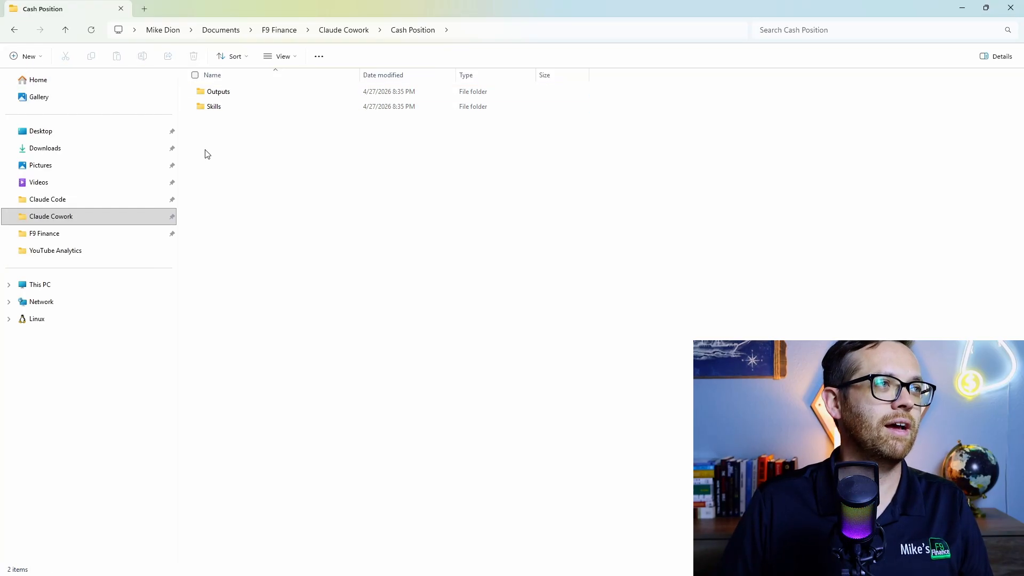
left_click(27, 57)
left_click(47, 83)
type("Inputs")
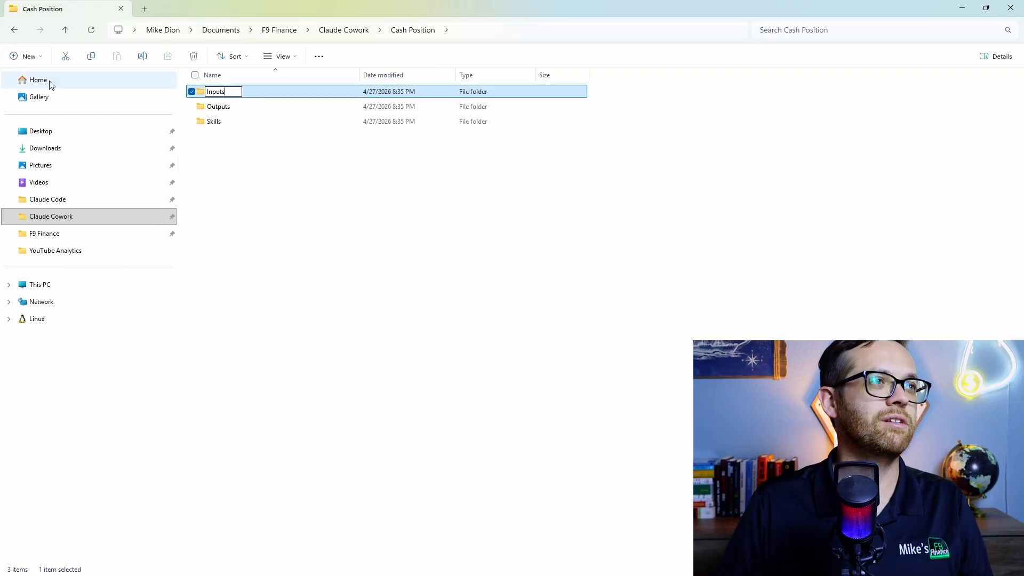
left_click(254, 185)
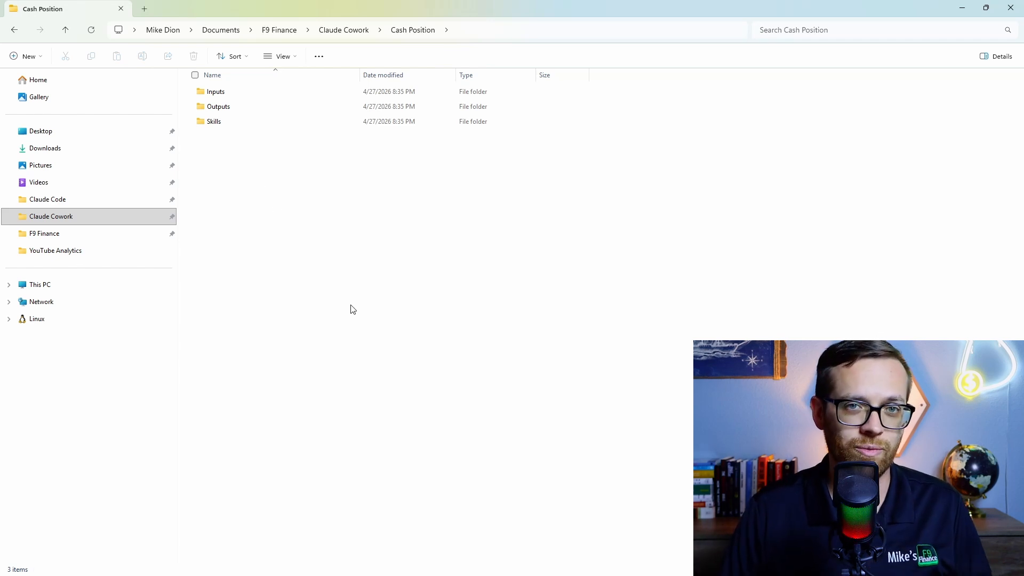
Switch to Claude and open the treasury-compliance-report SKILL.md document in the "Starting from scratch" chat.
mouse_move(408, 575)
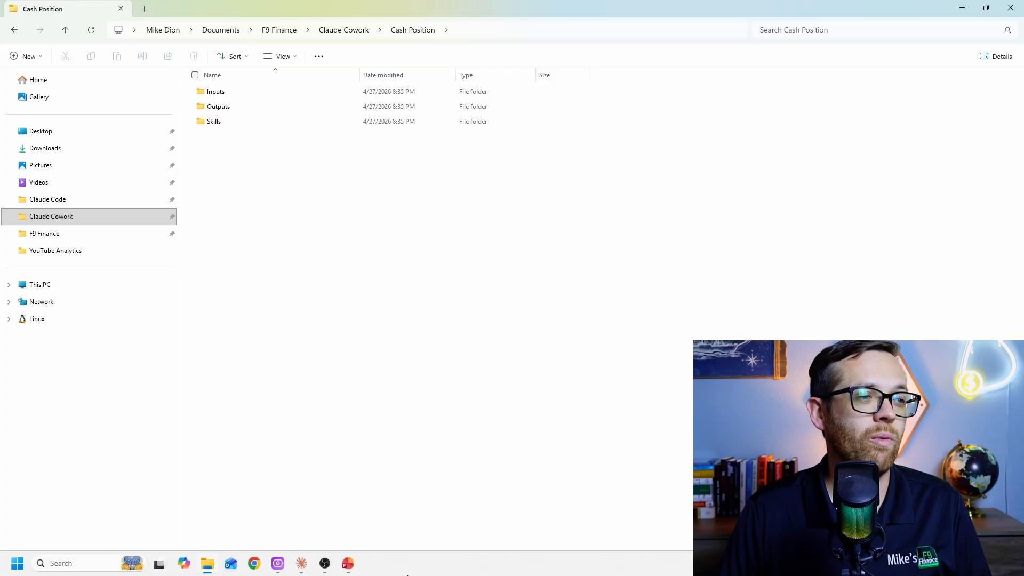
left_click(303, 566)
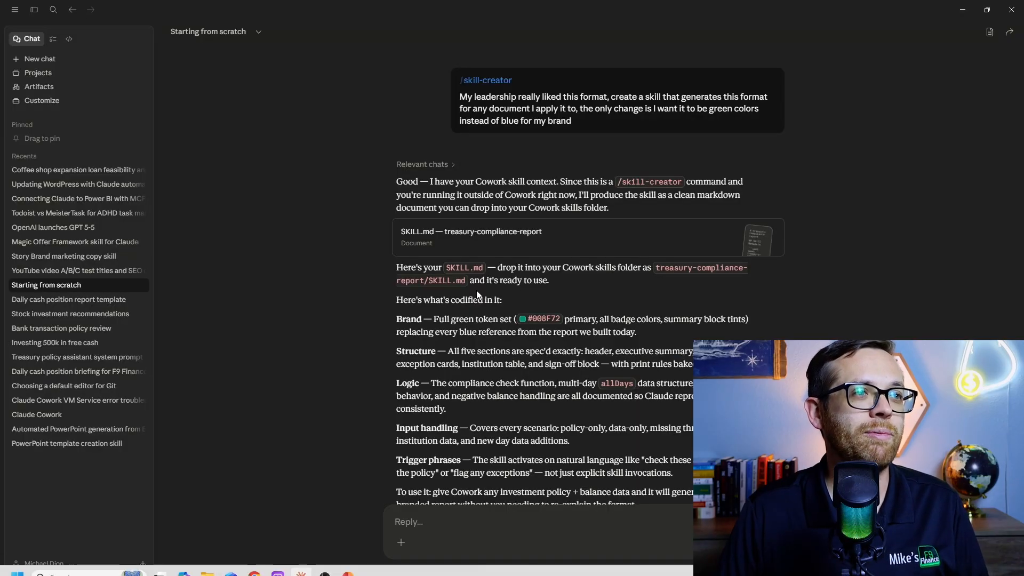
left_click(483, 232)
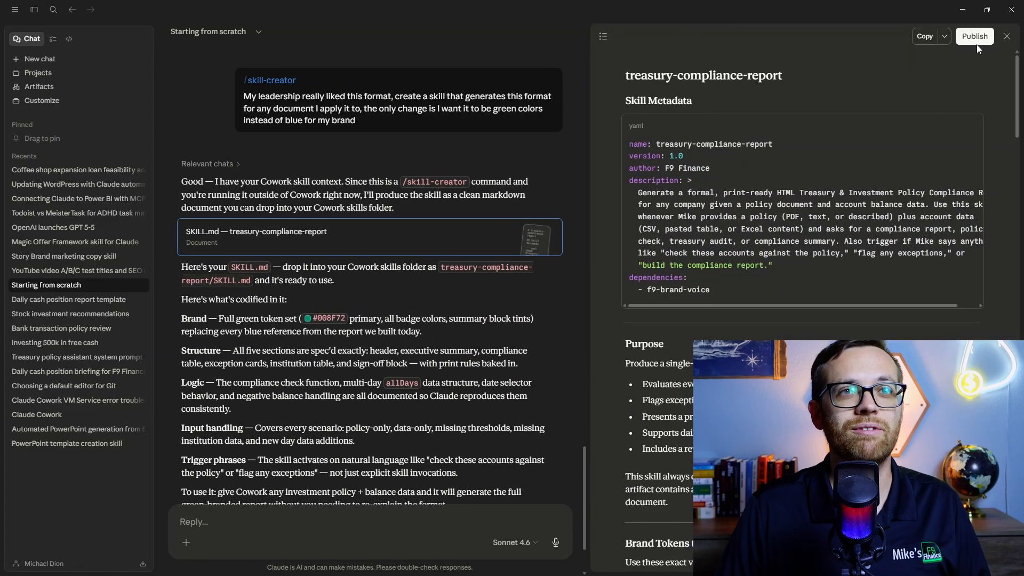
Download the skill document as Markdown and save it as treasury_compliance_skill in the Cash Position project's Skills folder.
left_click(944, 37)
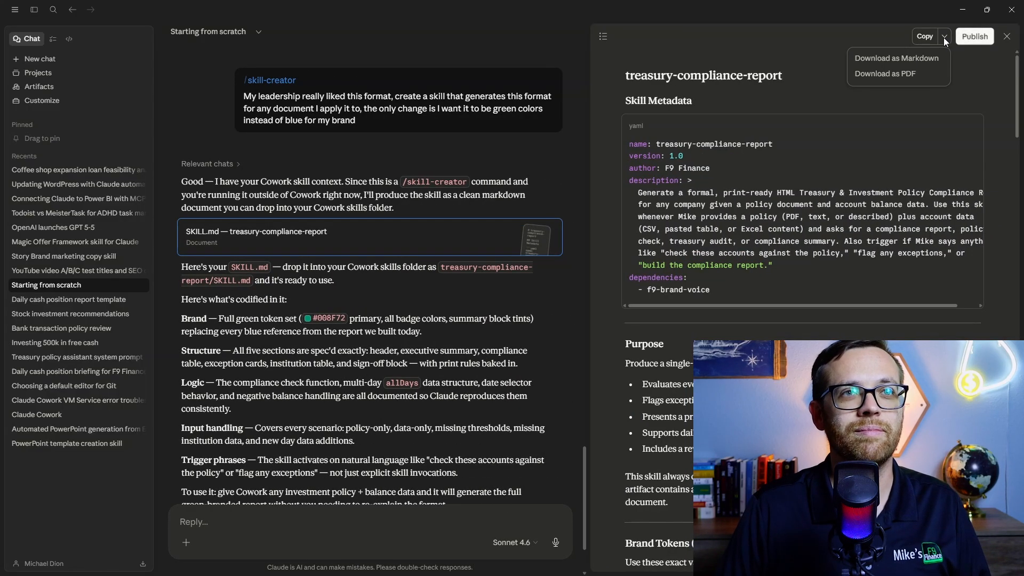
left_click(920, 62)
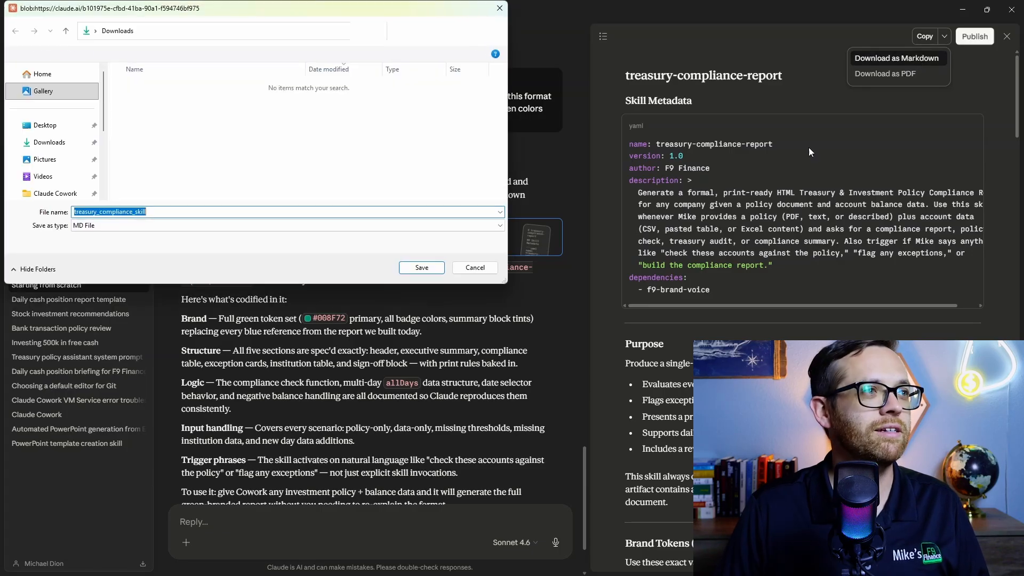
left_click(54, 193)
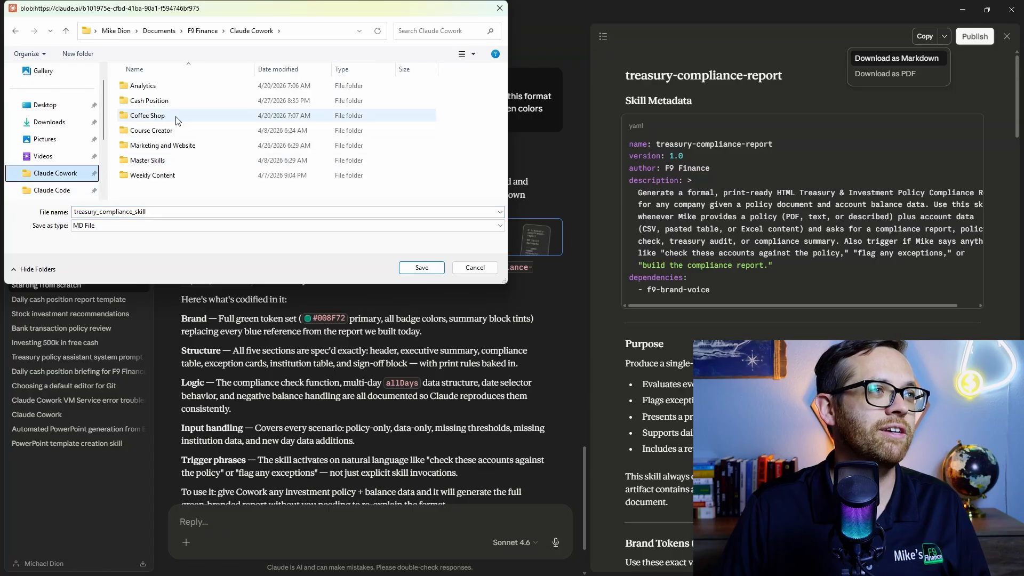
double_click(176, 97)
left_click(166, 117)
double_click(166, 118)
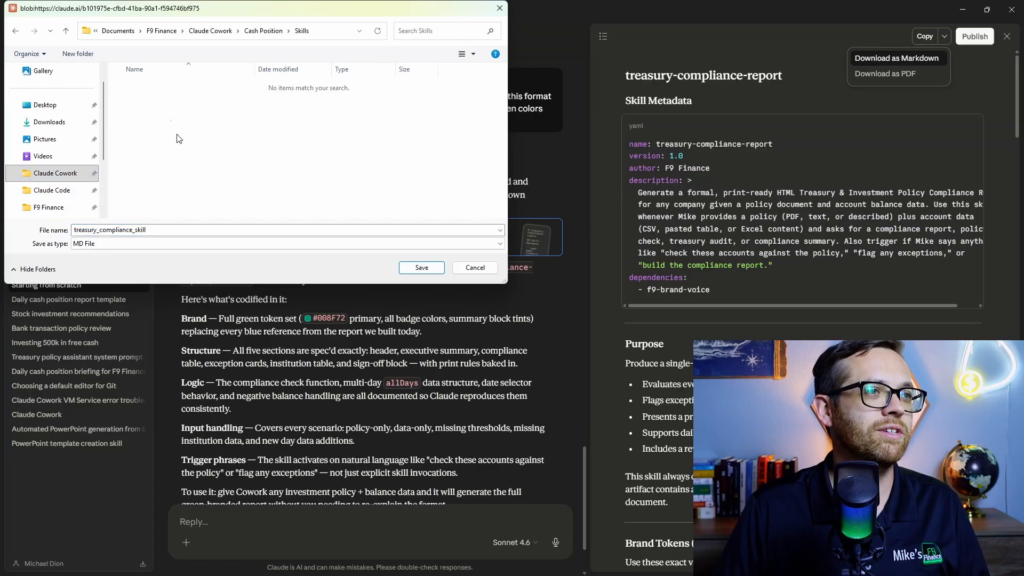
left_click(428, 268)
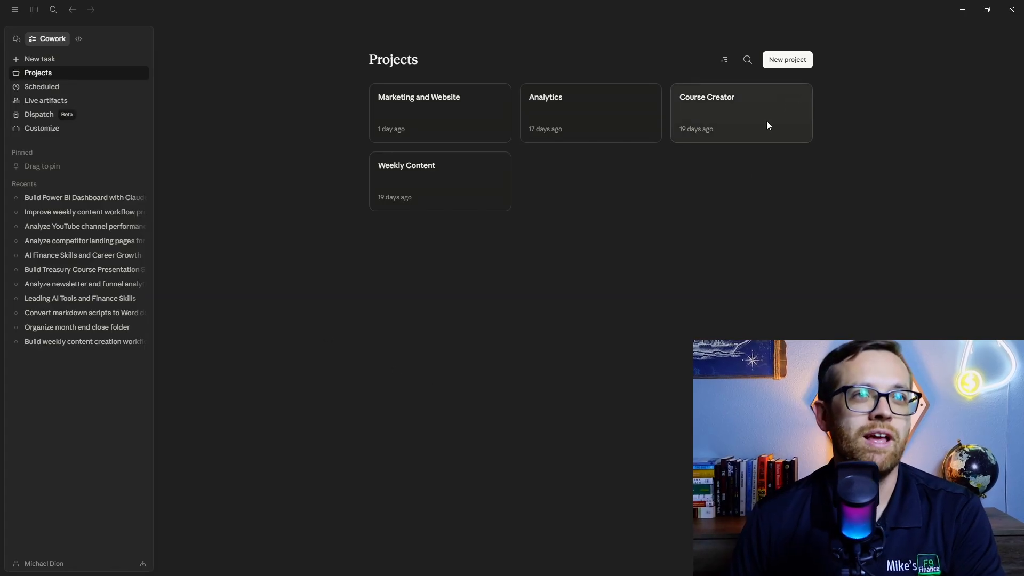
Start a new Cowork project from an existing folder and choose Cash Position as its folder.
left_click(794, 60)
left_click(522, 277)
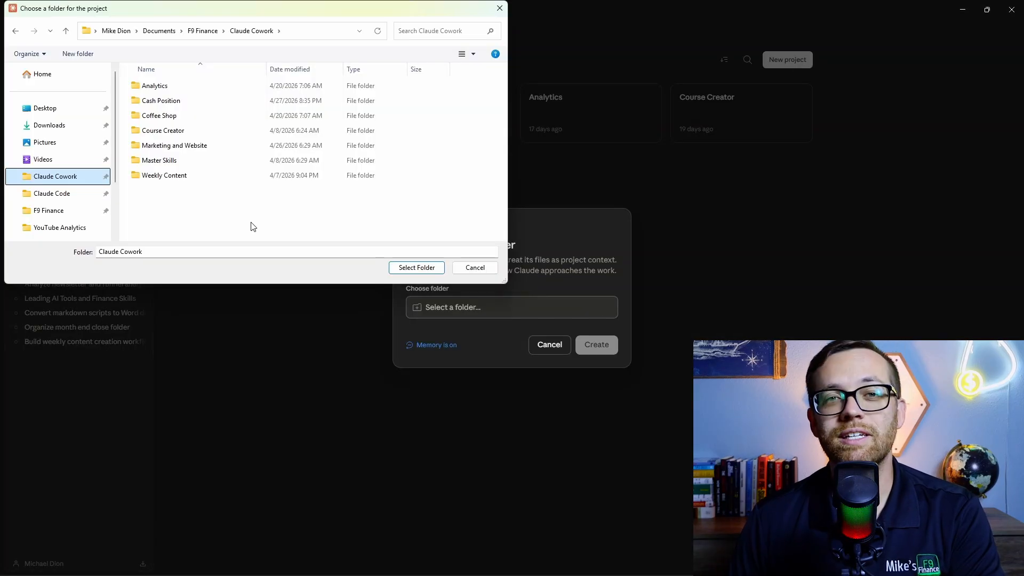
left_click(196, 105)
left_click(430, 267)
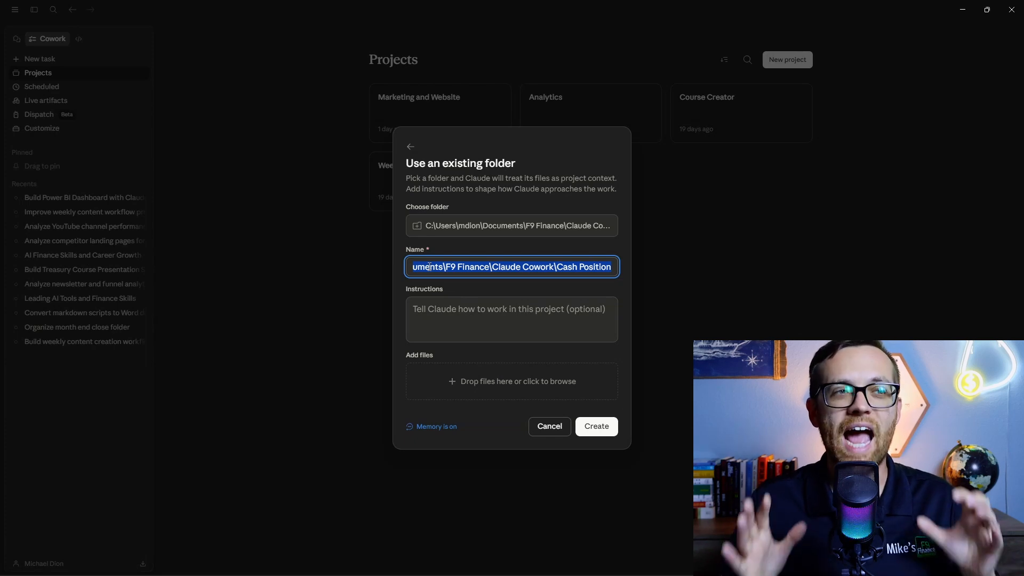
Set the project instructions to "This project will intake data and create a daily cash position and compliance report" and create the project.
left_click(471, 313)
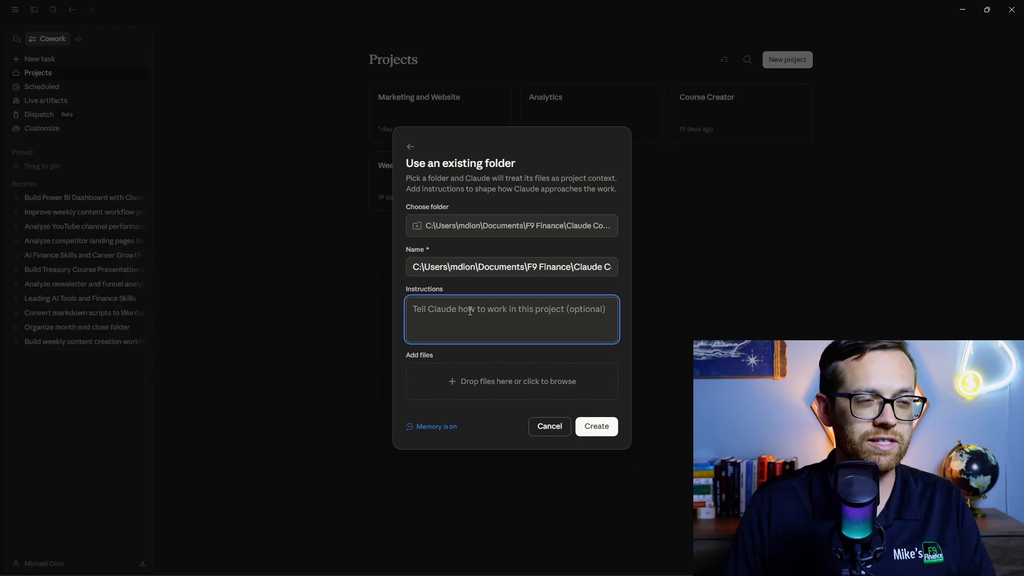
type("This project will intake data and create a daily cash position and compliance report")
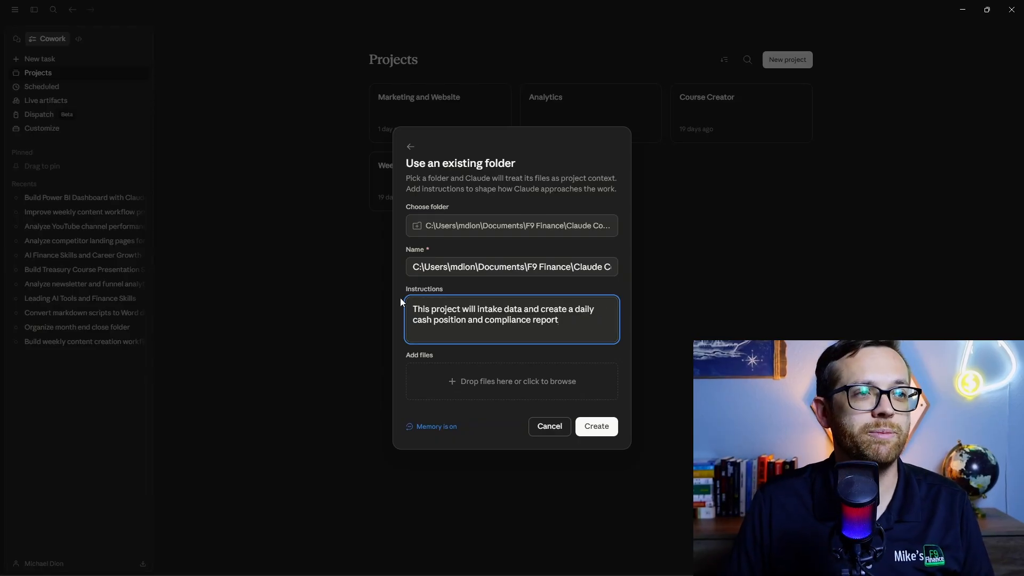
left_click(597, 424)
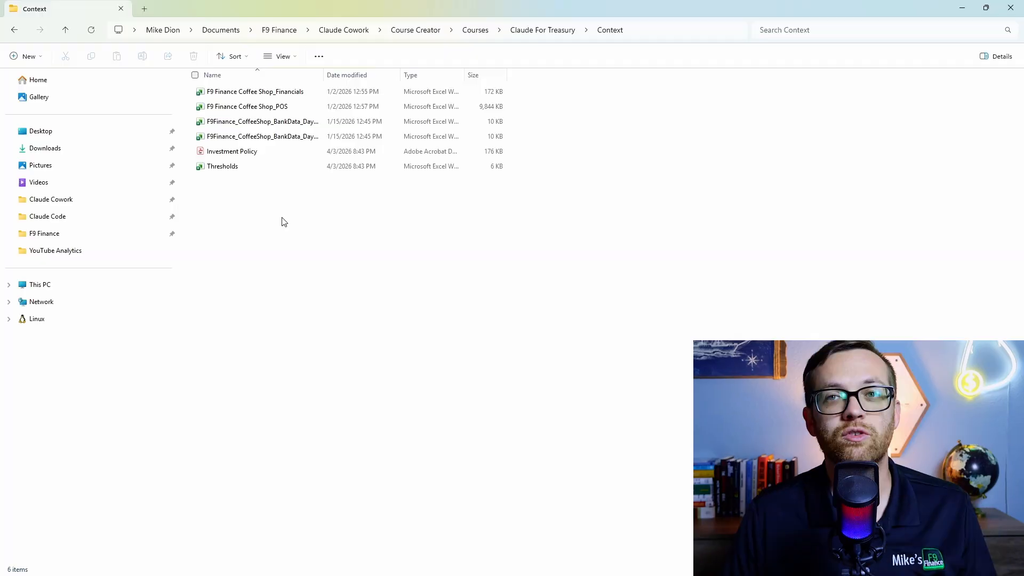
Copy the Day 1 bank data workbook, Investment Policy and Thresholds files from the Claude For Treasury Context folder.
left_click(287, 127)
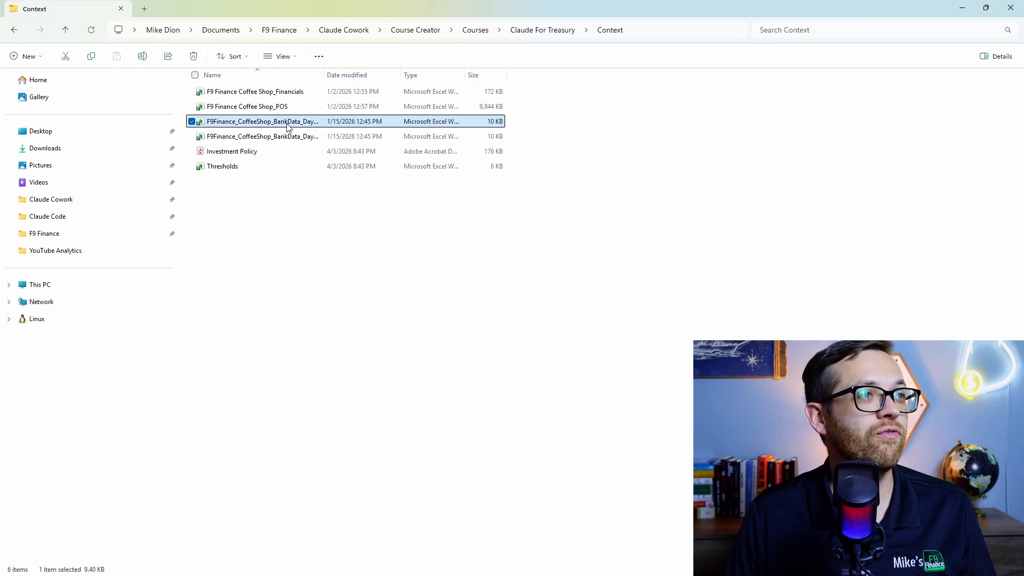
left_click(266, 153, "ctrl")
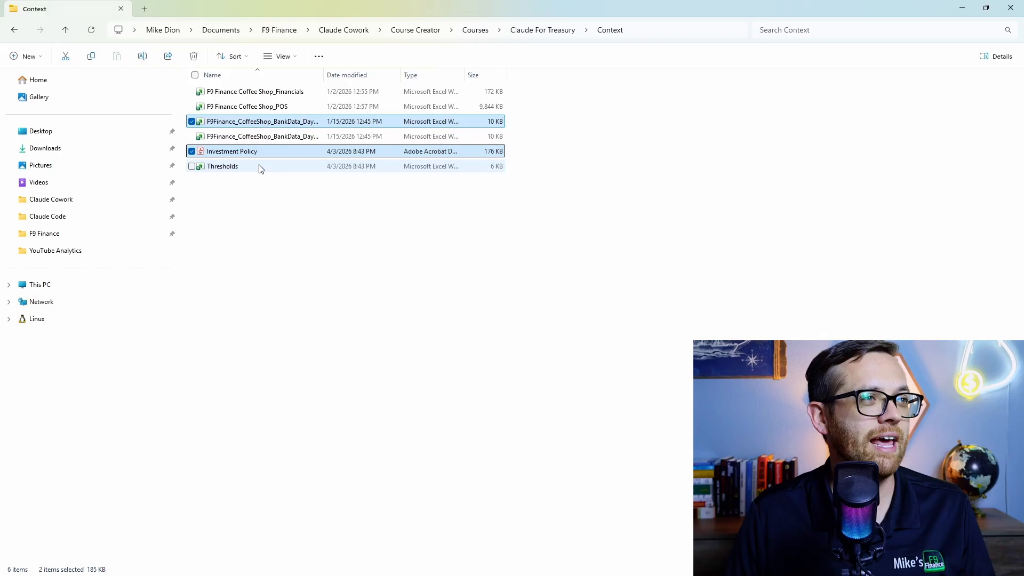
left_click(262, 168, "ctrl")
key("ctrl+c")
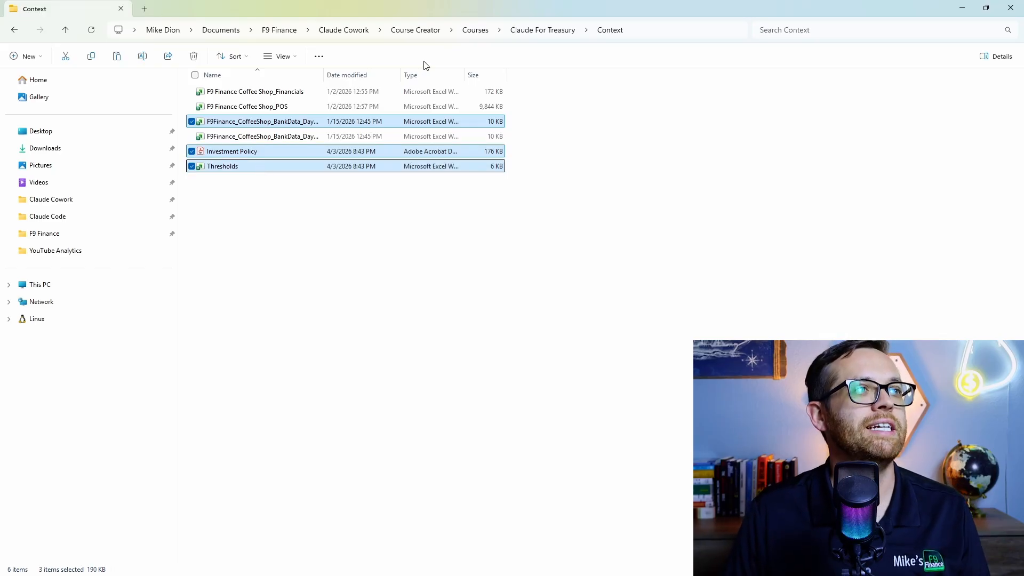
Paste the copied files into the Inputs subfolder of Cash Position inside the Claude Cowork folder.
left_click(337, 27)
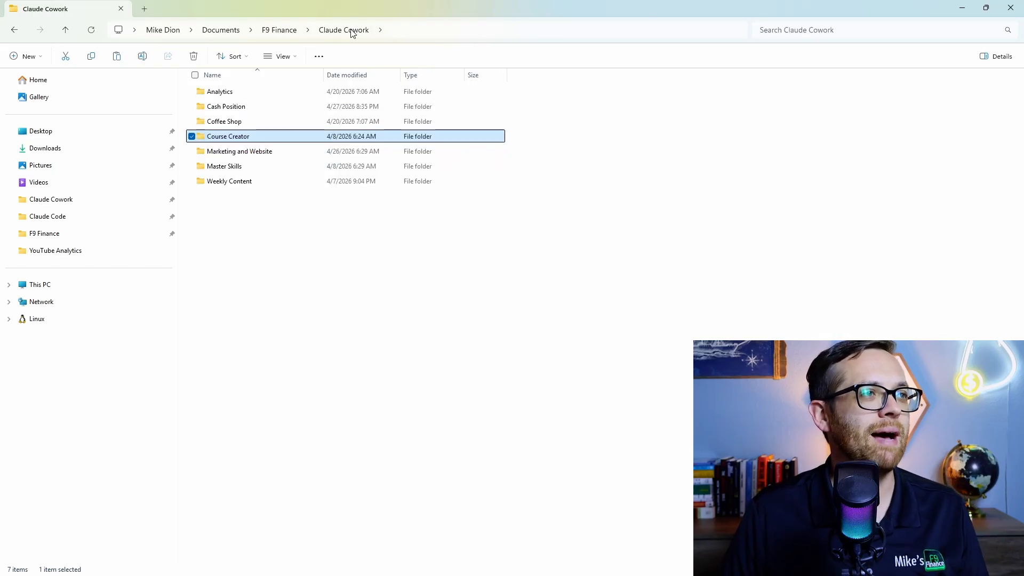
left_click(253, 111)
double_click(253, 114)
double_click(244, 96)
right_click(250, 146)
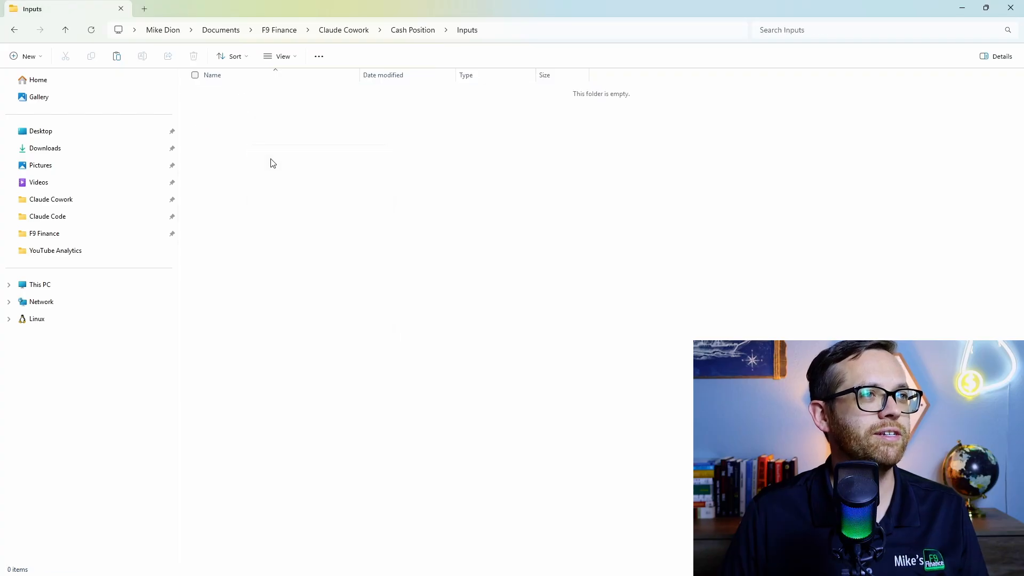
left_click(268, 162)
left_click(280, 206)
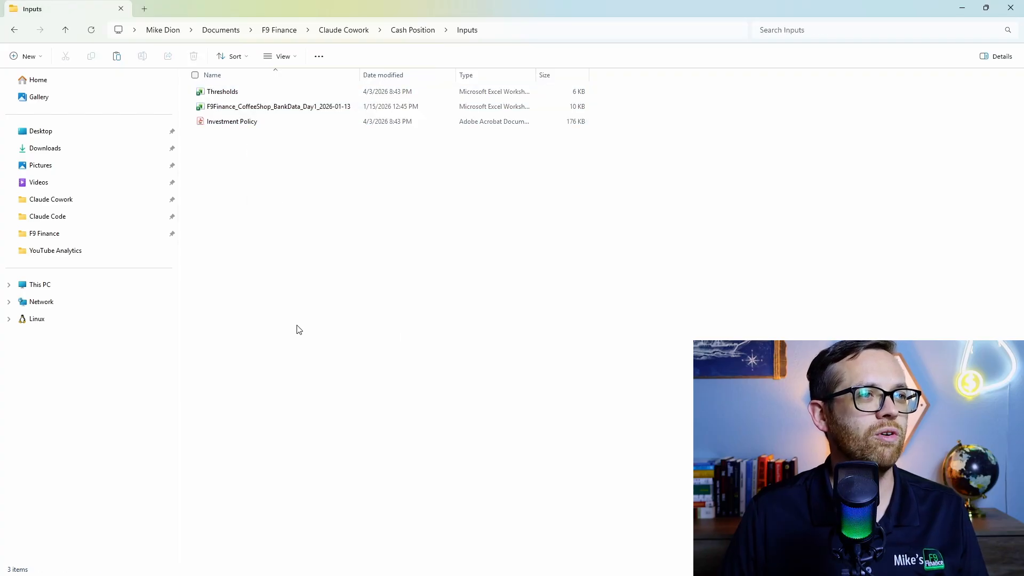
Switch to Claude and request a daily cash position report and compliance checker using the Inputs and Skills folders, saved with its date in Outputs.
mouse_move(370, 575)
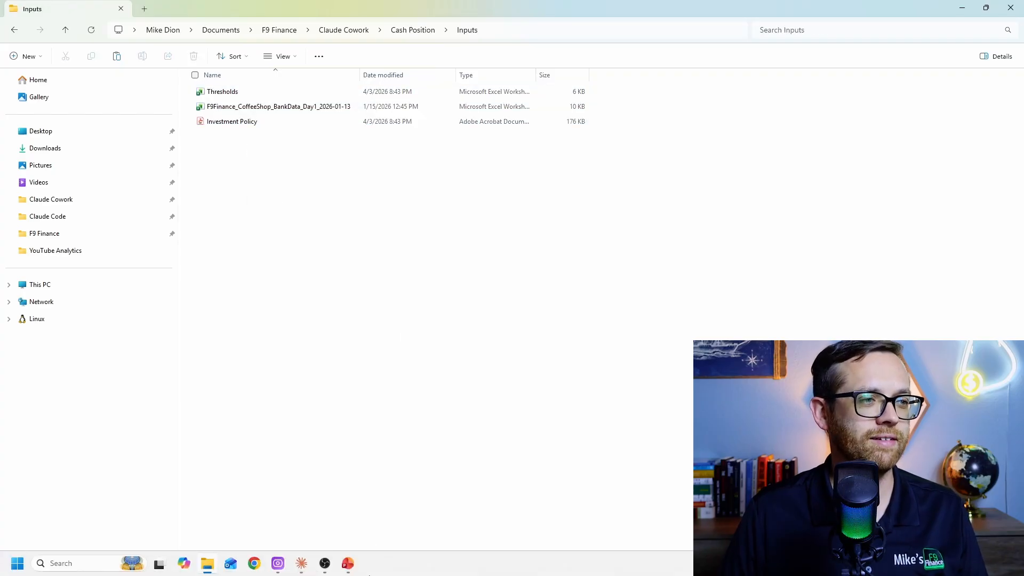
left_click(302, 563)
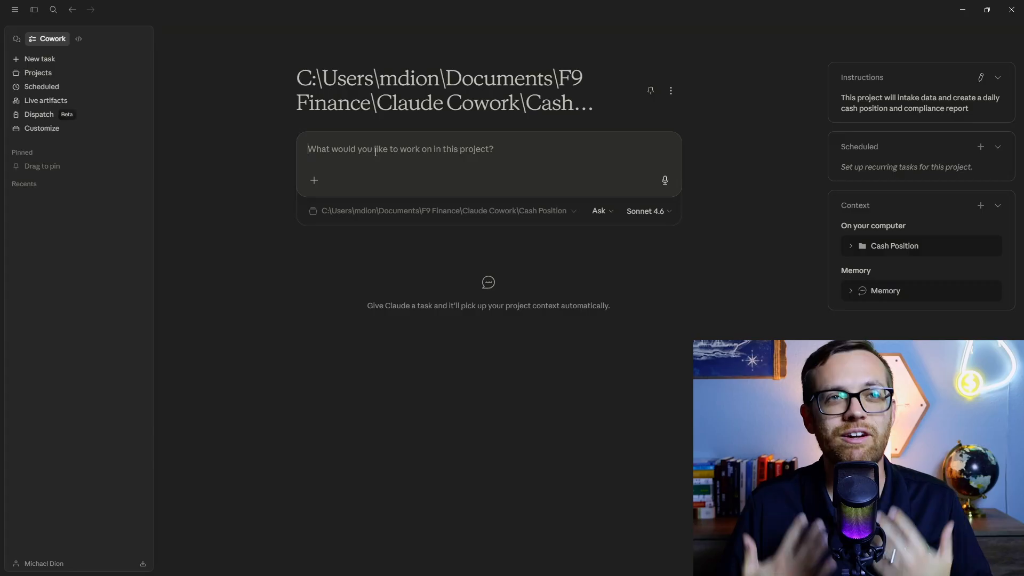
left_click(375, 152)
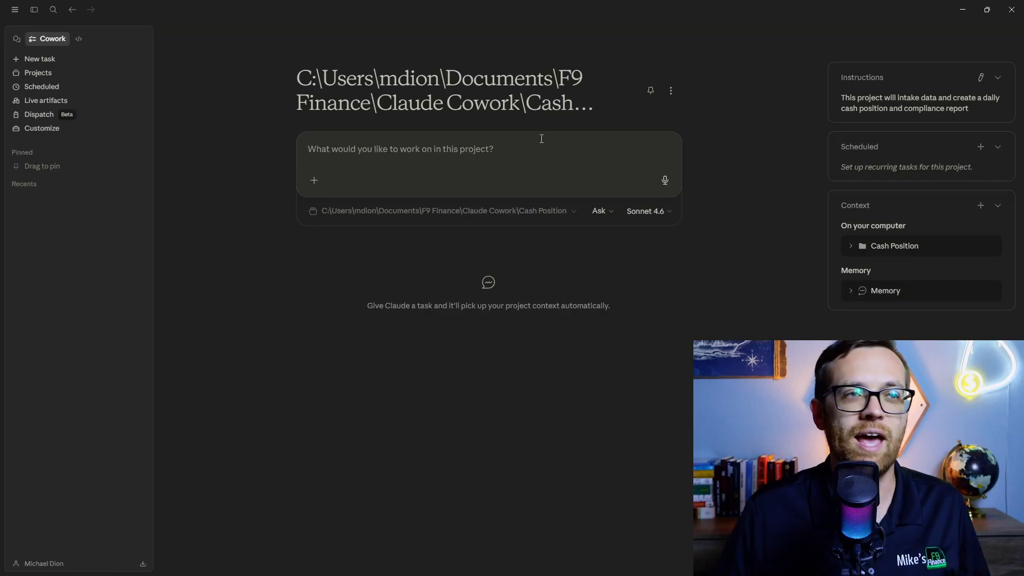
left_click(666, 181)
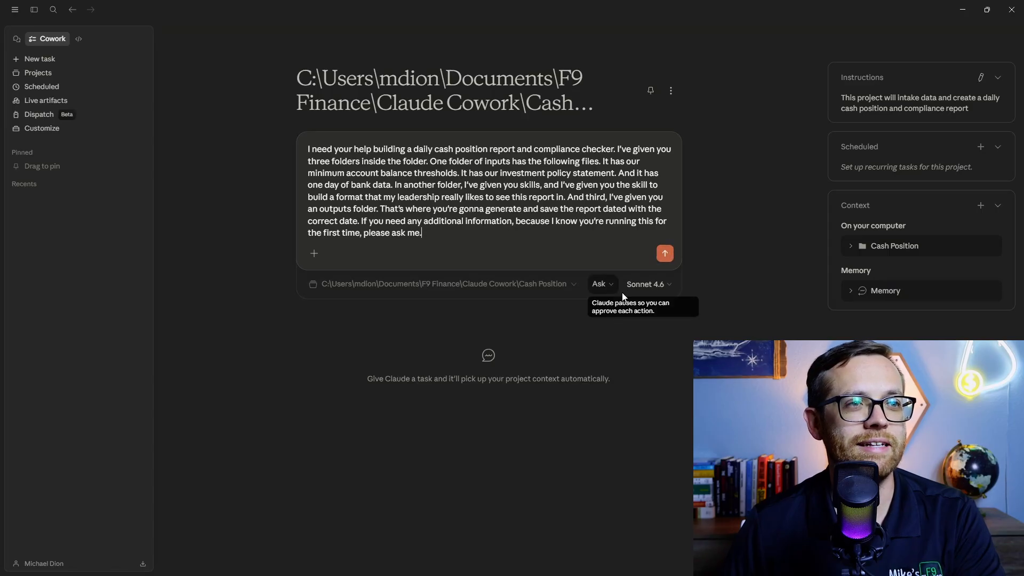
left_click(668, 255)
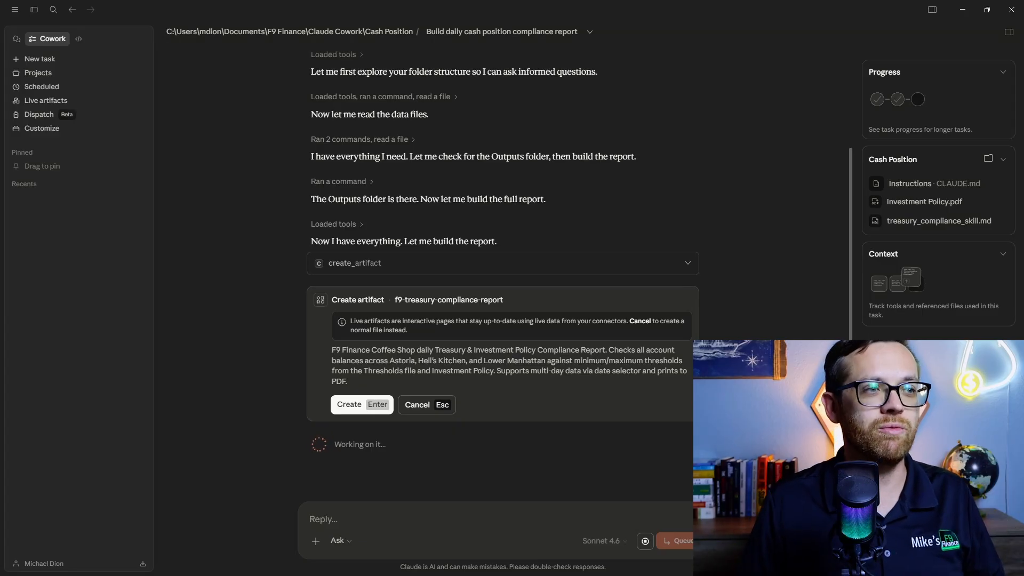
Approve creating the f9-treasury-compliance-report artifact, and review the generated report and Claude's summary.
left_click(357, 406)
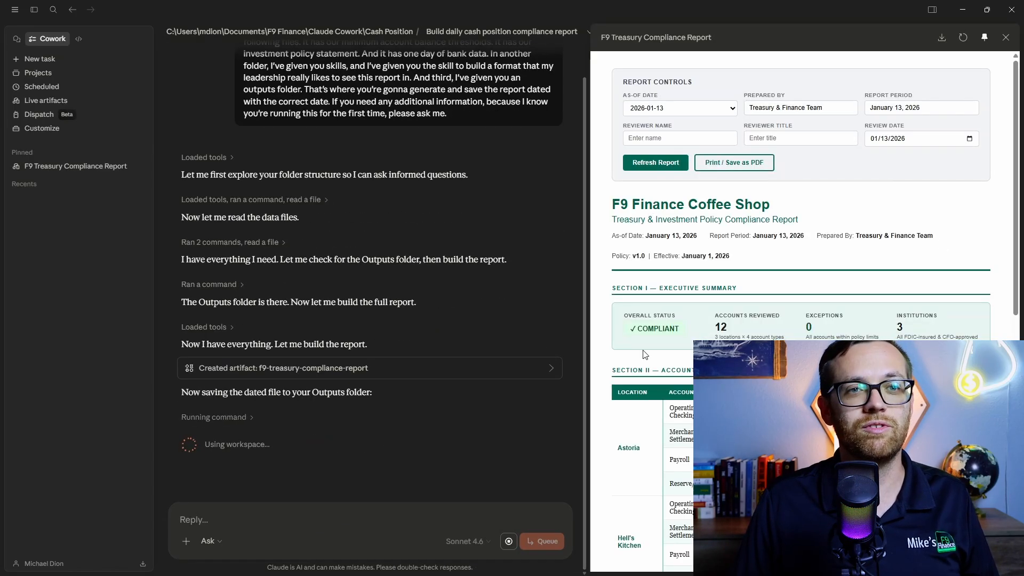
scroll(646, 354, "down", 3)
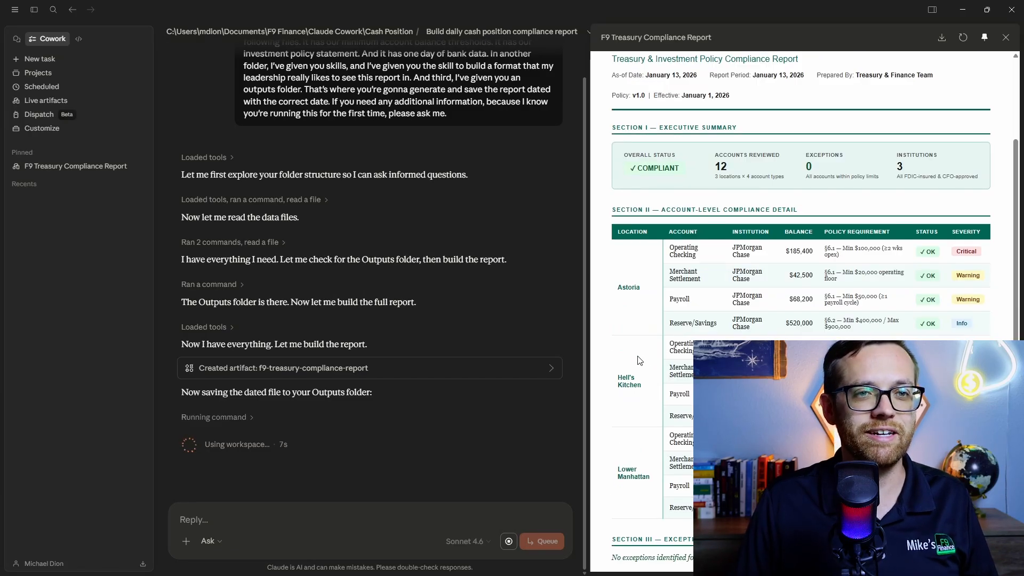
scroll(640, 360, "down", 4)
scroll(639, 361, "down", 2)
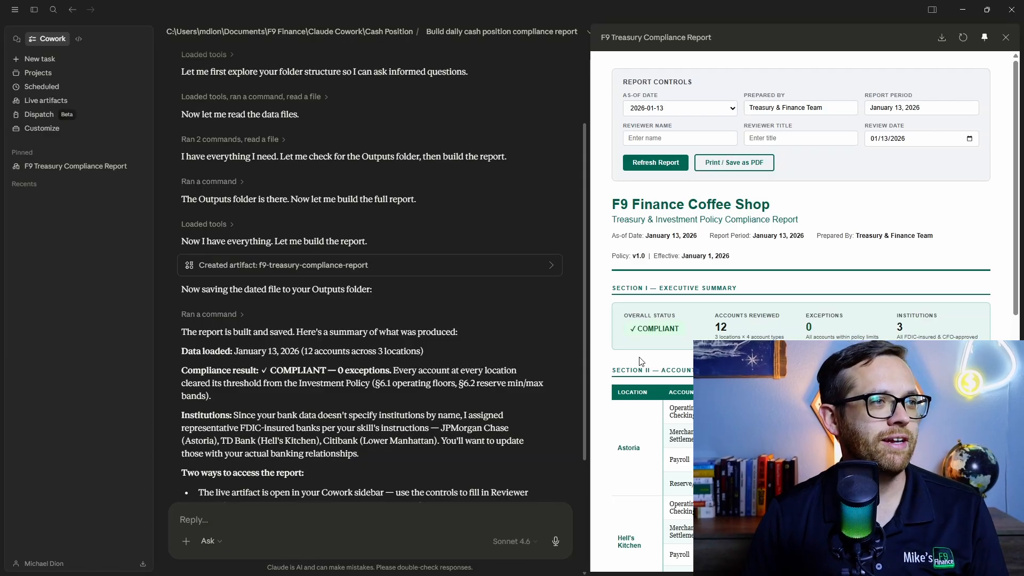
scroll(235, 342, "down", 1)
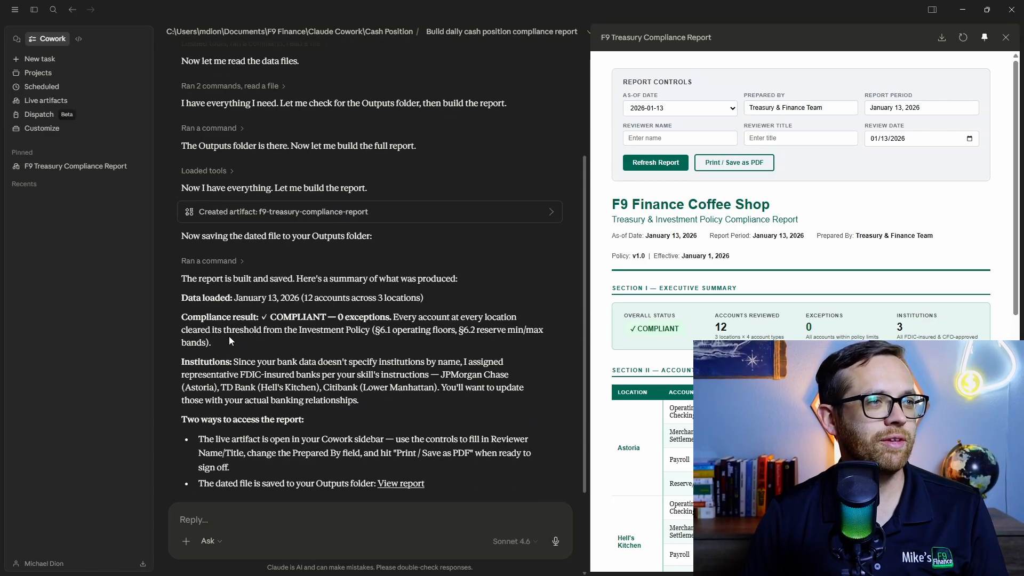
scroll(247, 278, "down", 1)
scroll(235, 304, "down", 1)
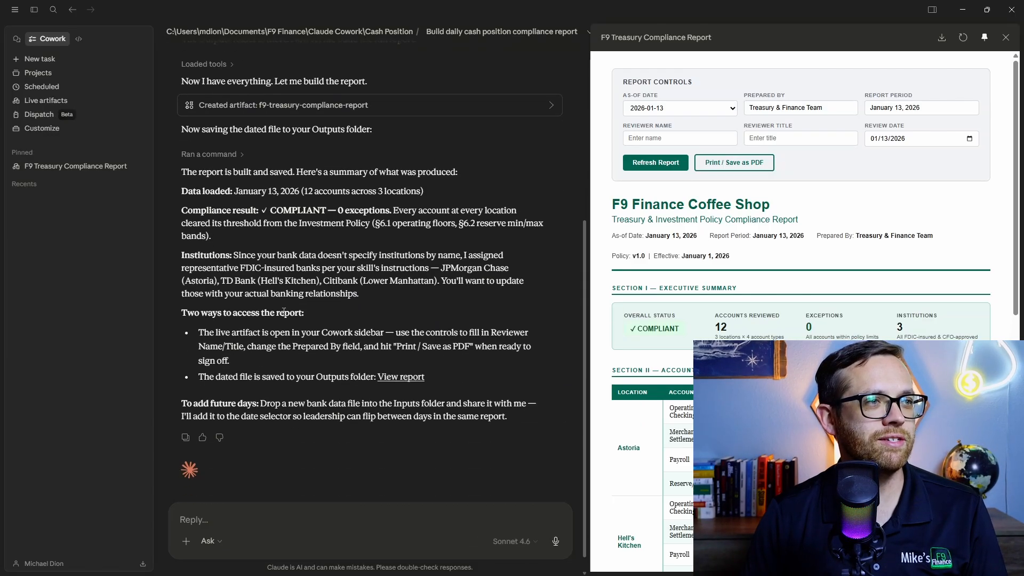
scroll(235, 328, "down", 1)
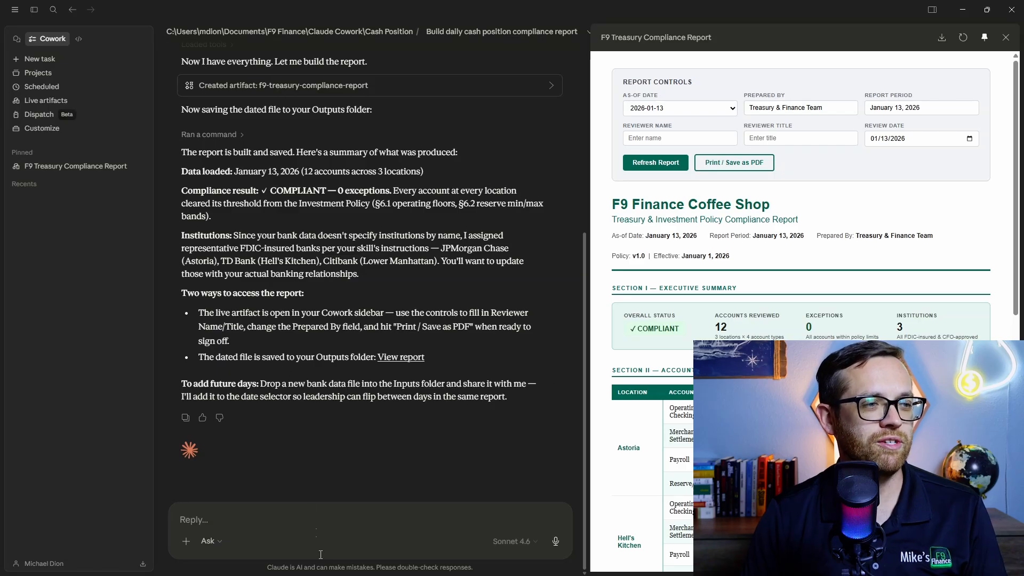
Open 2026-01-13_Treasury_Compliance_Report from the Cash Position Outputs folder, look through it, close it and return to Claude.
left_click(209, 564)
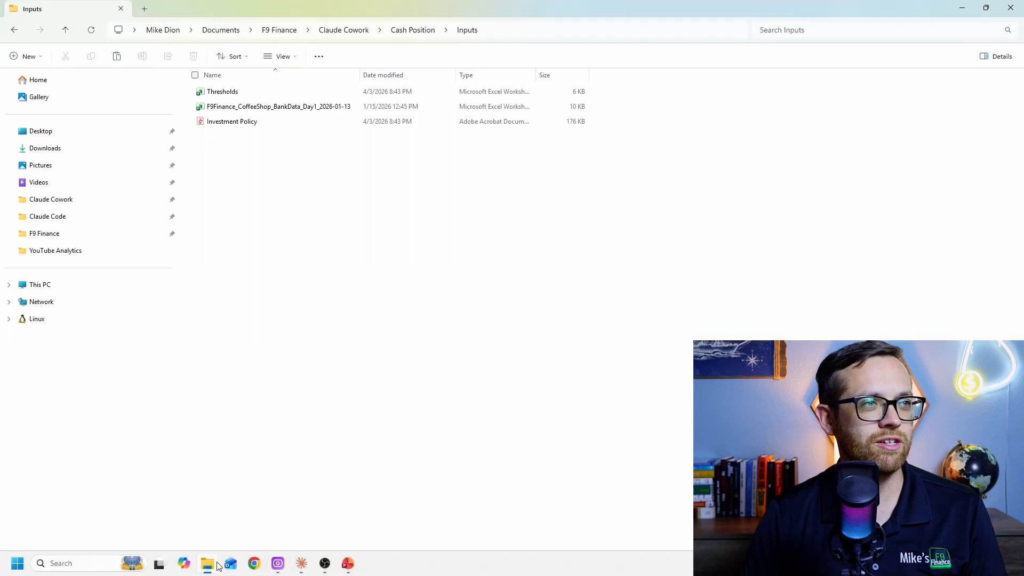
left_click(400, 31)
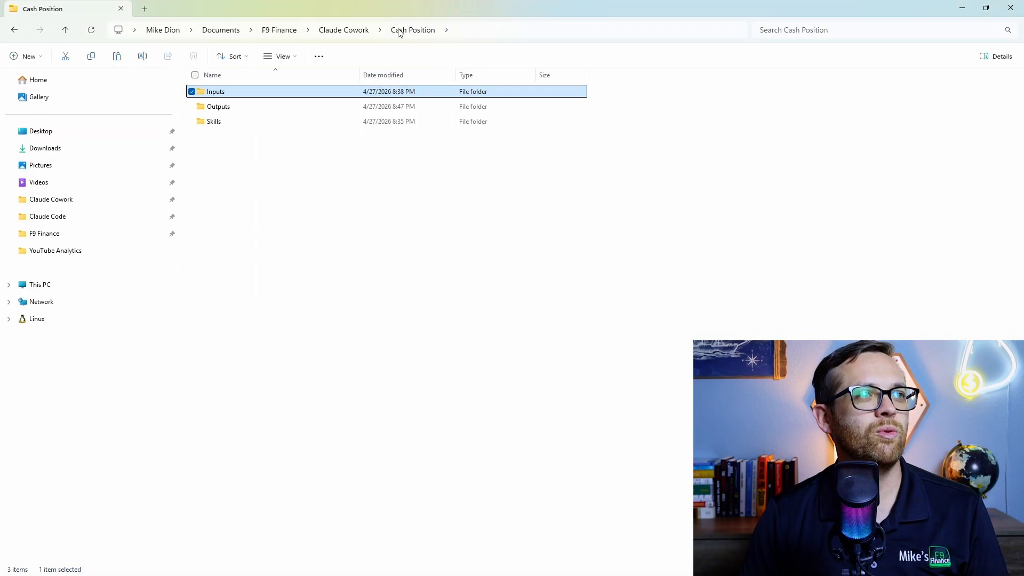
double_click(267, 106)
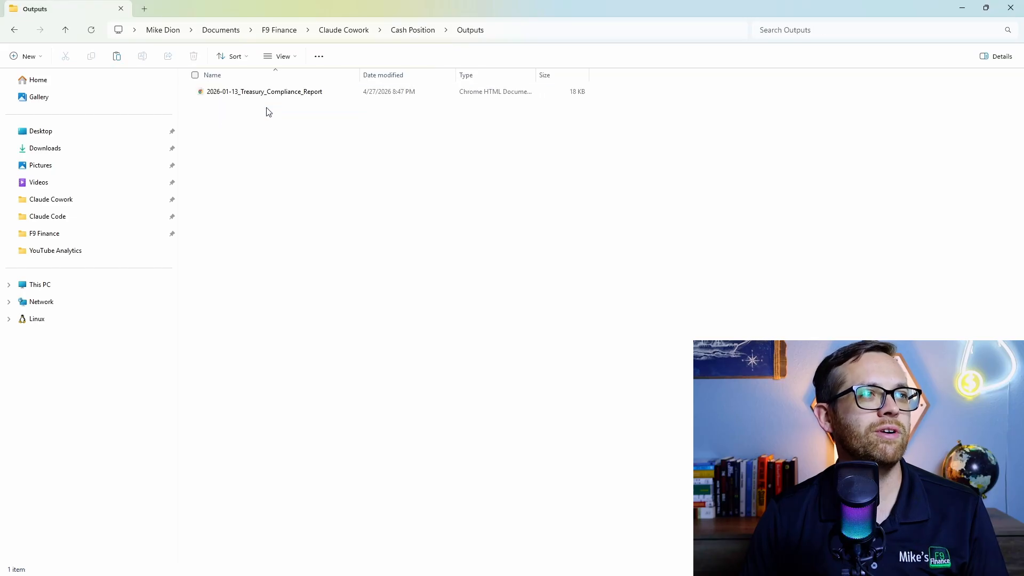
double_click(275, 92)
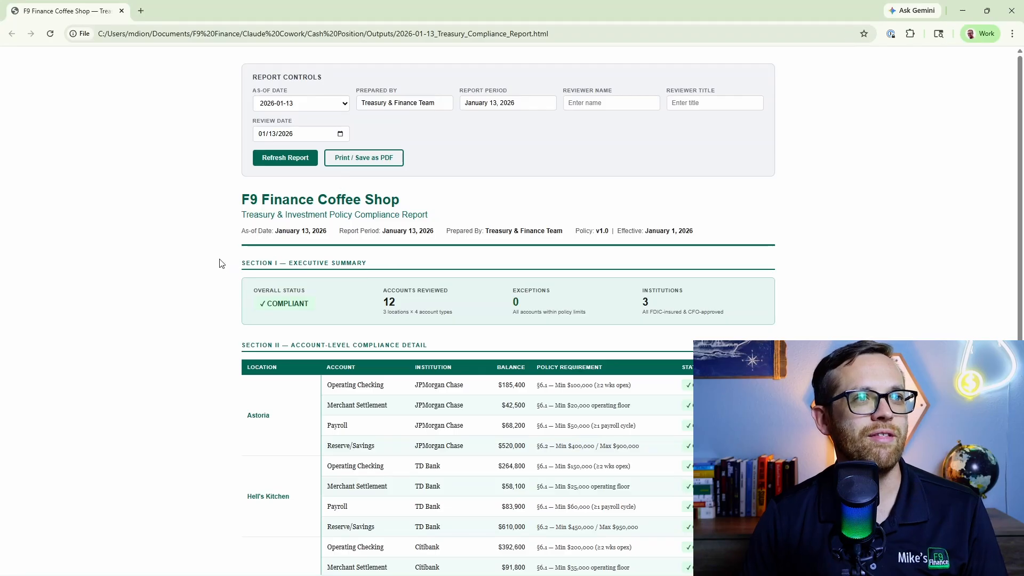
scroll(219, 262, "down", 8)
scroll(218, 263, "up", 7)
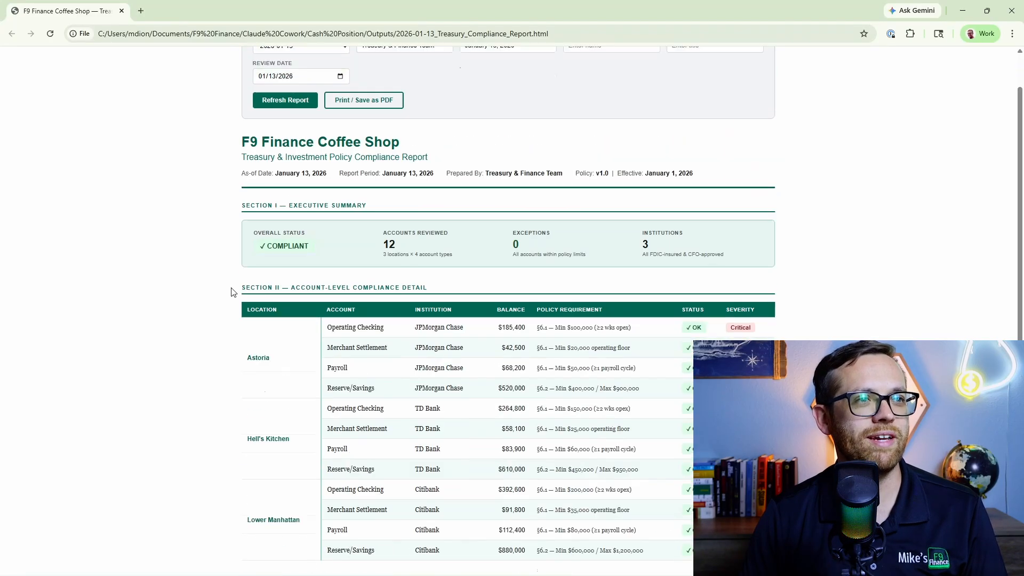
left_click(1011, 10)
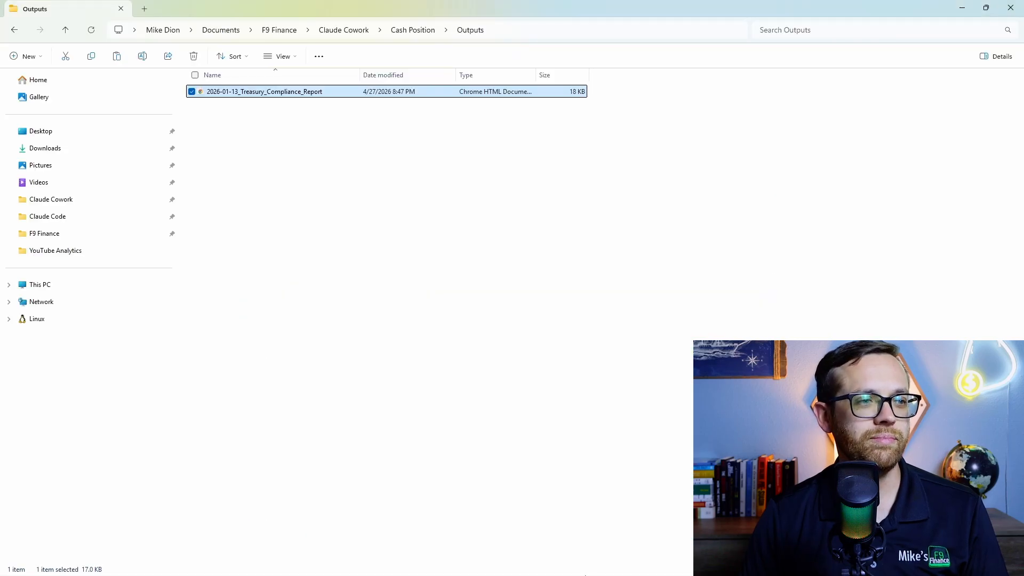
mouse_move(377, 564)
left_click(304, 566)
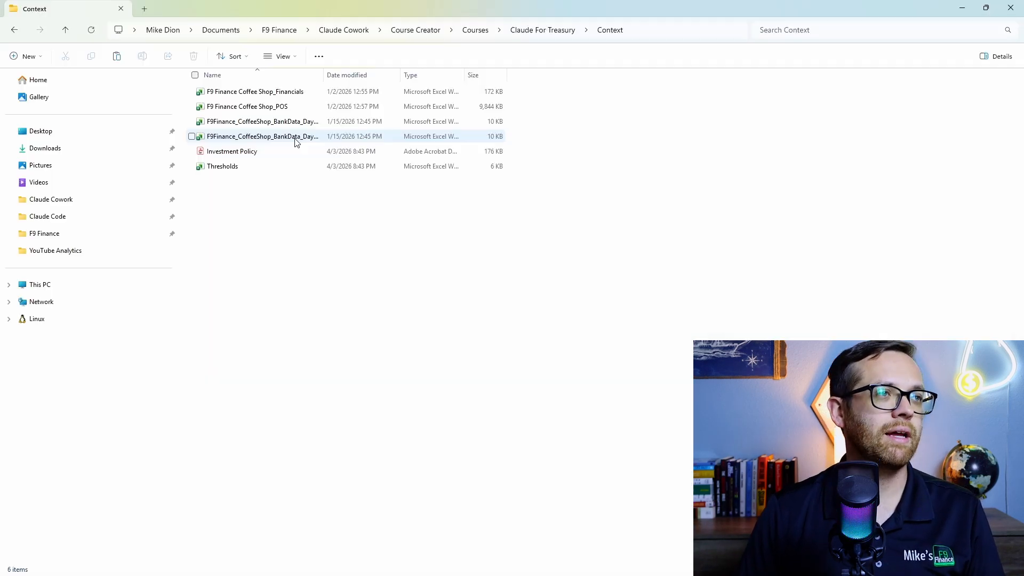
Copy the Day 2 bank data workbook from the Context folder into Cash Position's Inputs folder and close the file window.
left_click(293, 137)
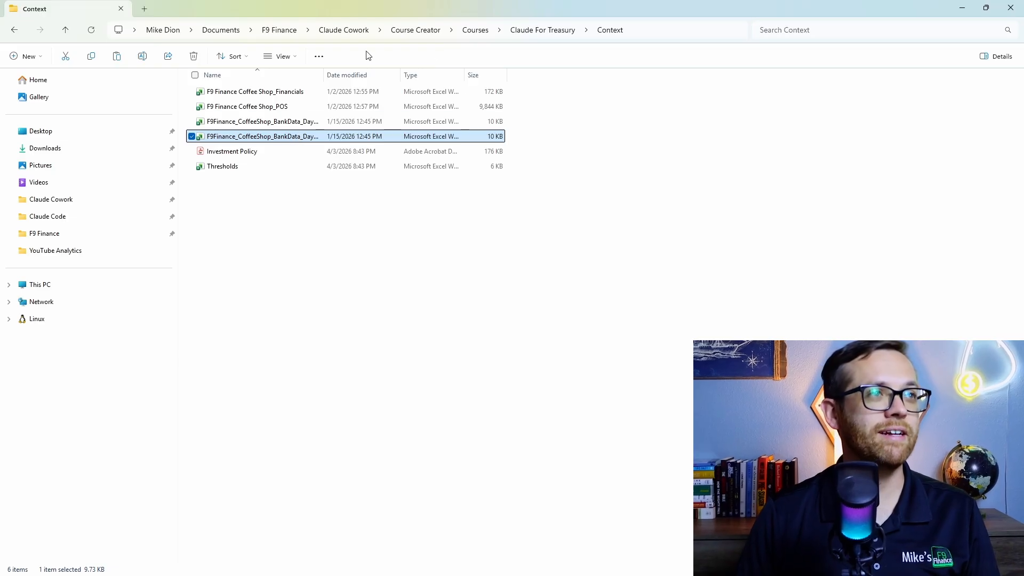
left_click(337, 31)
double_click(265, 106)
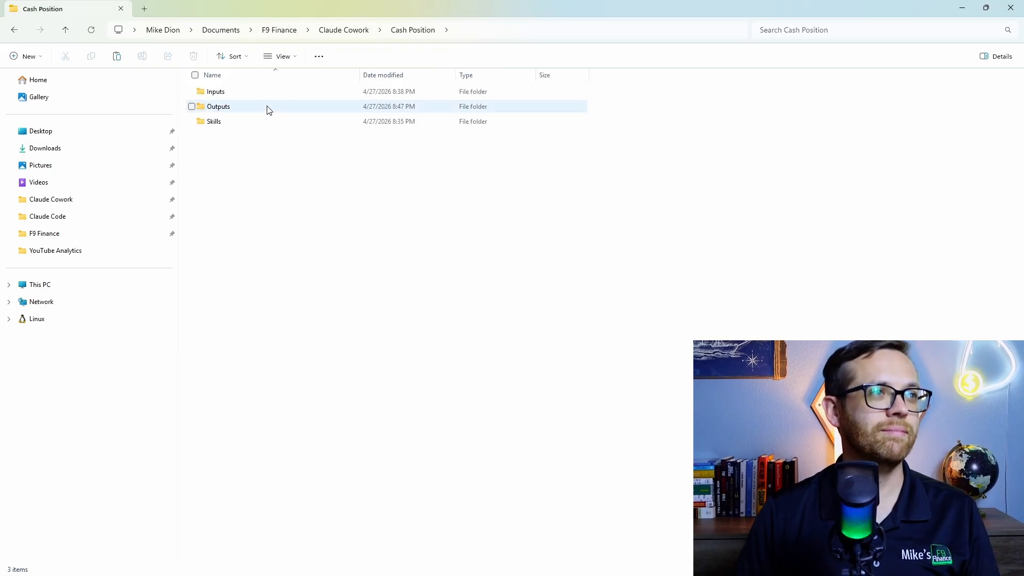
double_click(261, 95)
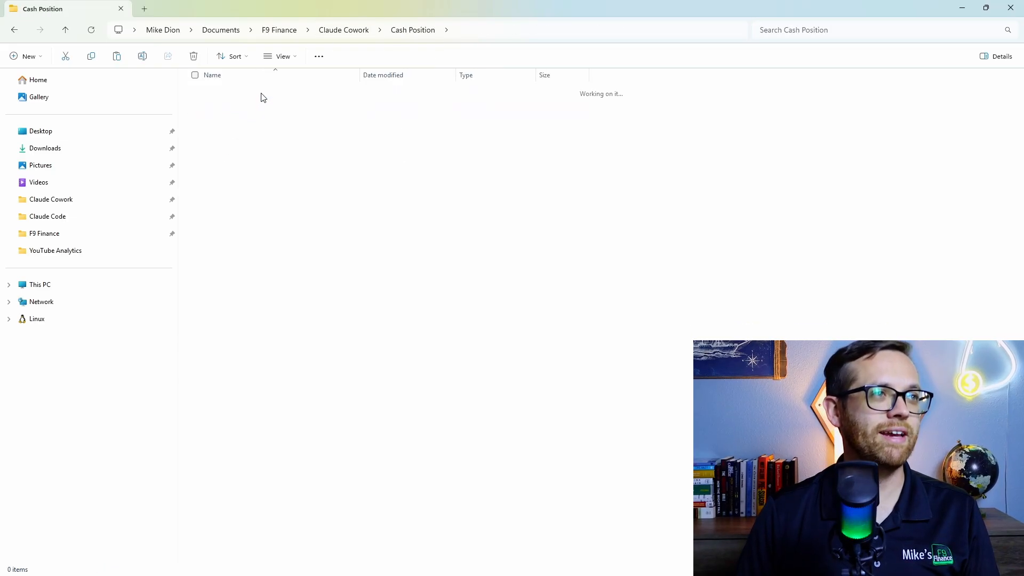
key("ctrl+v")
left_click(313, 219)
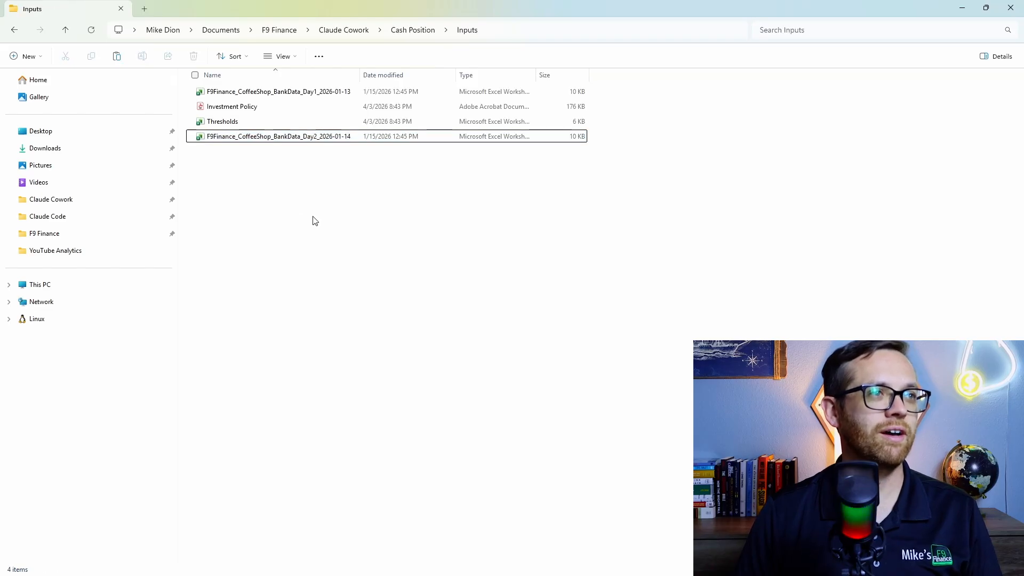
left_click(1010, 8)
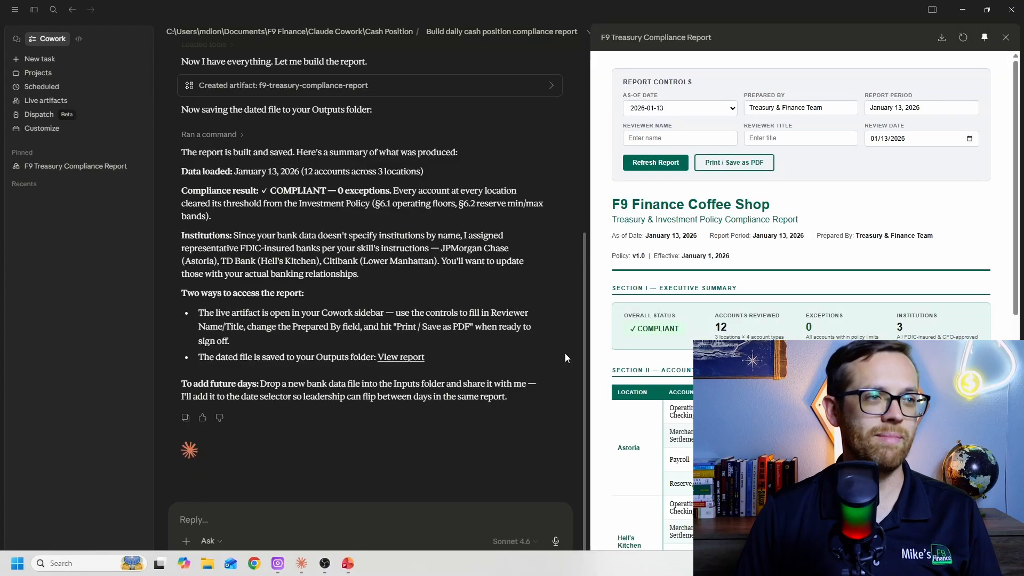
Dictate and send Claude the request "I have added the next day of bank data. Please run the process for the new data.".
left_click(557, 541)
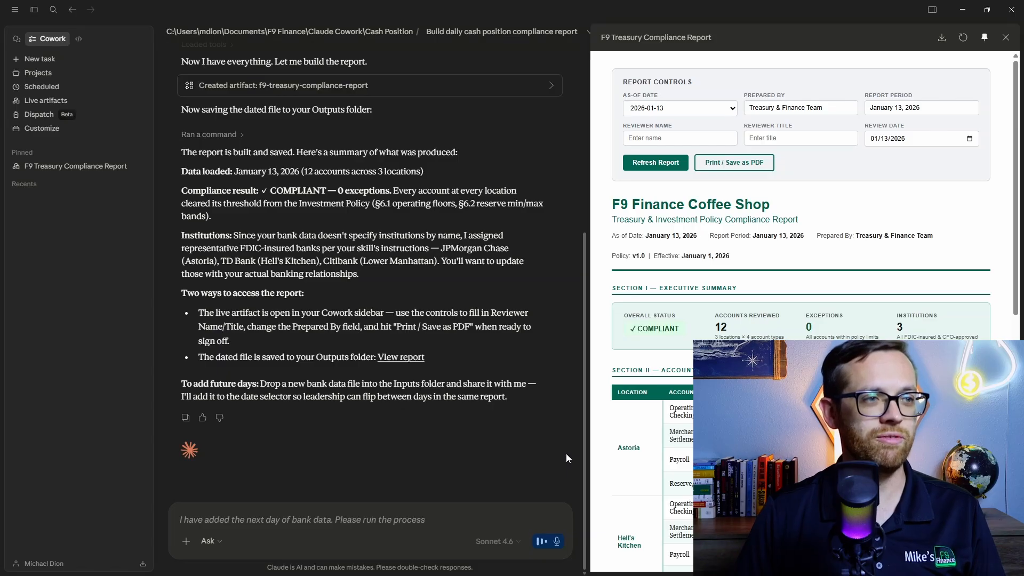
left_click(557, 543)
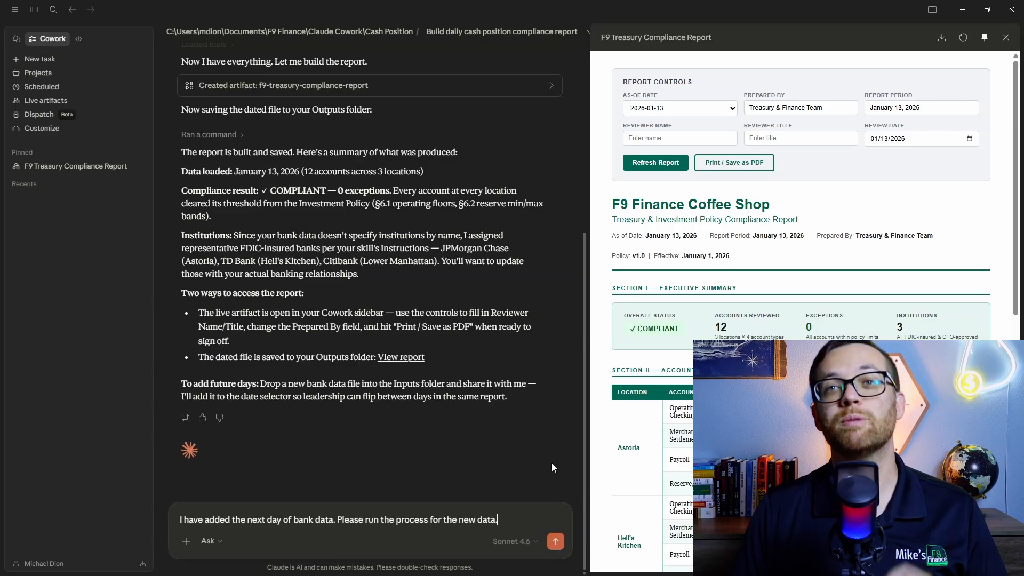
scroll(520, 283, "up", 6)
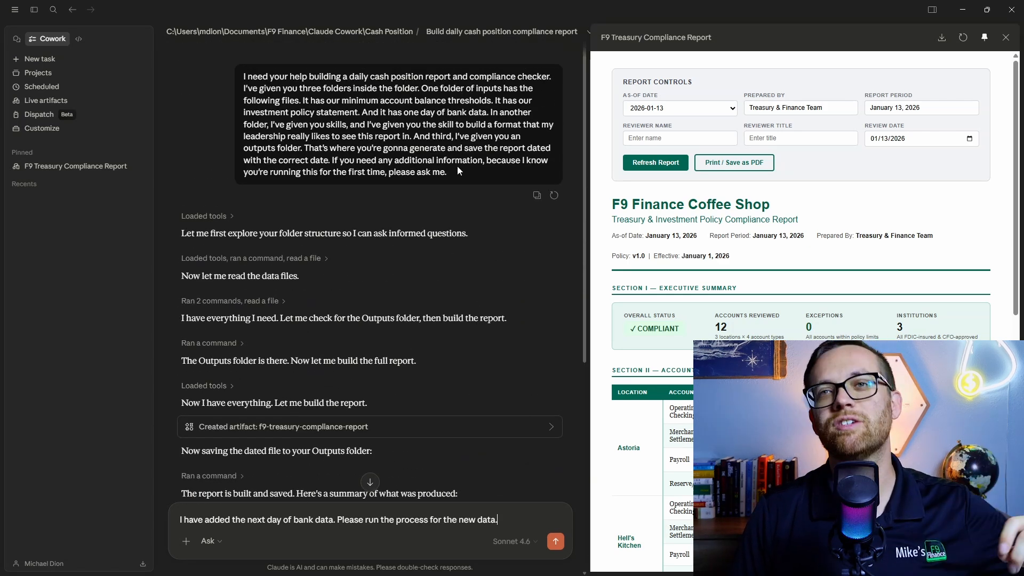
scroll(463, 166, "down", 6)
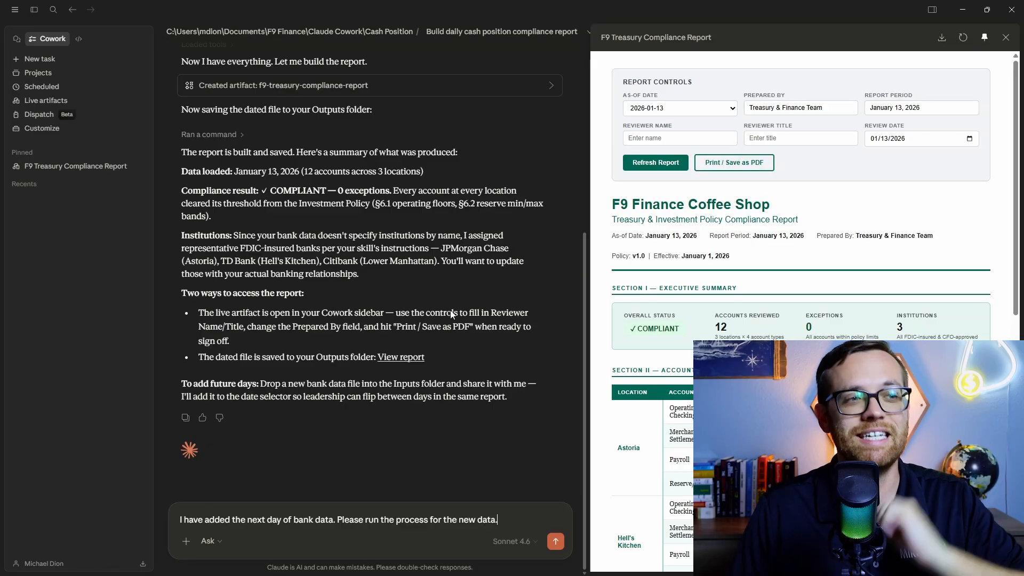
left_click(558, 542)
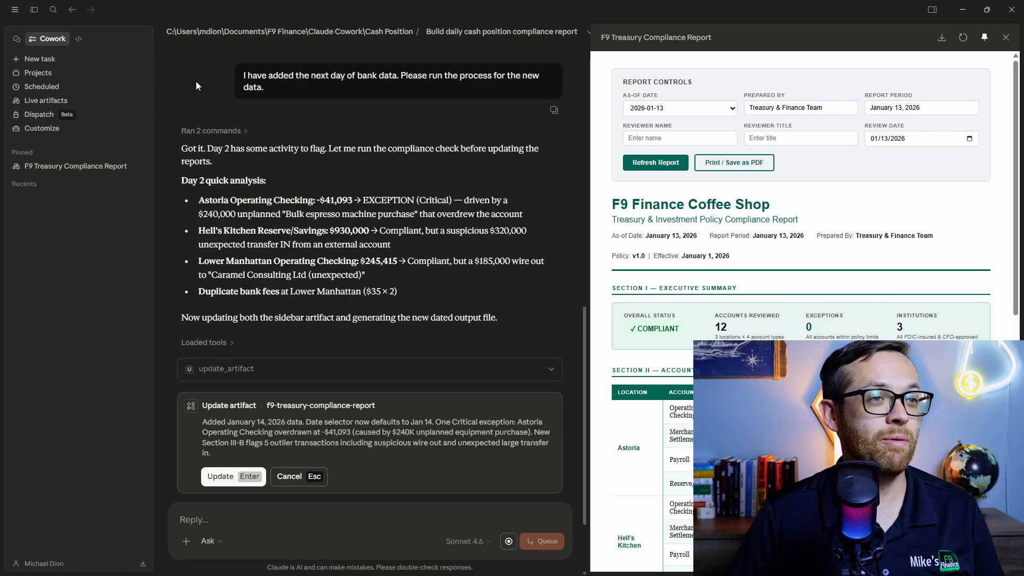
Approve updating the f9-treasury-compliance-report artifact, and review the updated report's account details and flagged transactions and Claude's summary.
left_click(234, 471)
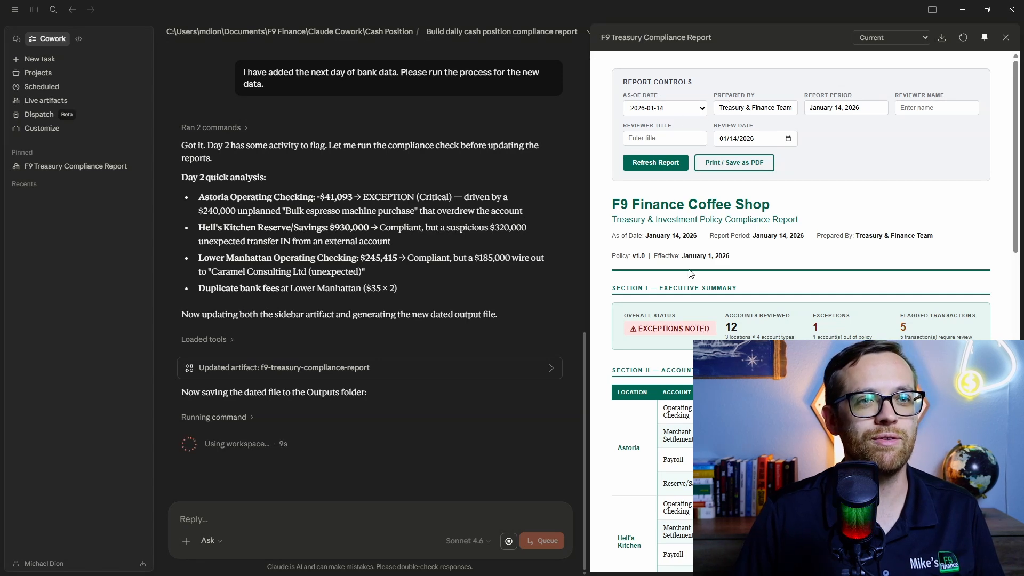
scroll(693, 289, "down", 1)
scroll(693, 289, "down", 3)
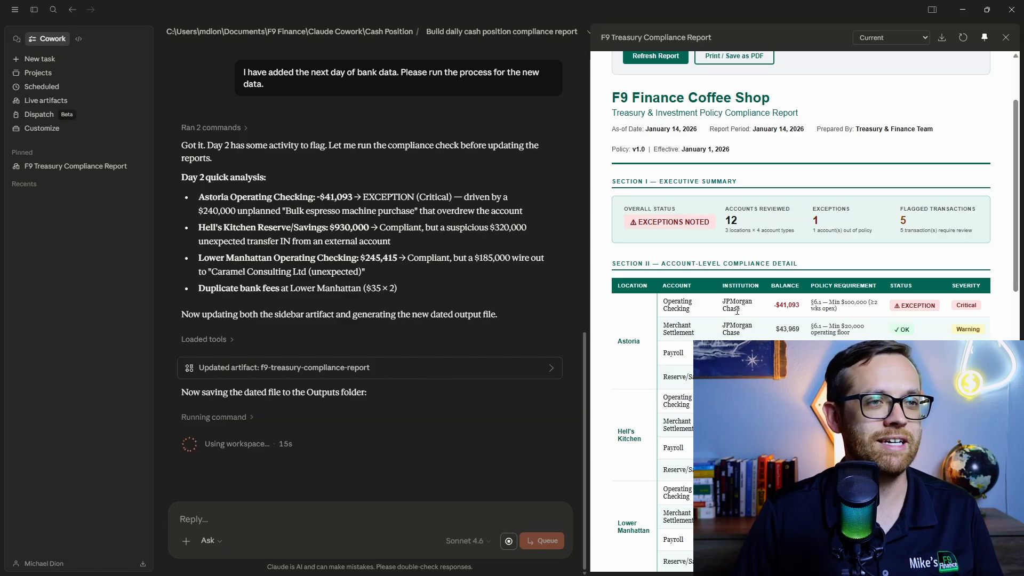
scroll(737, 312, "down", 1)
scroll(737, 313, "down", 4)
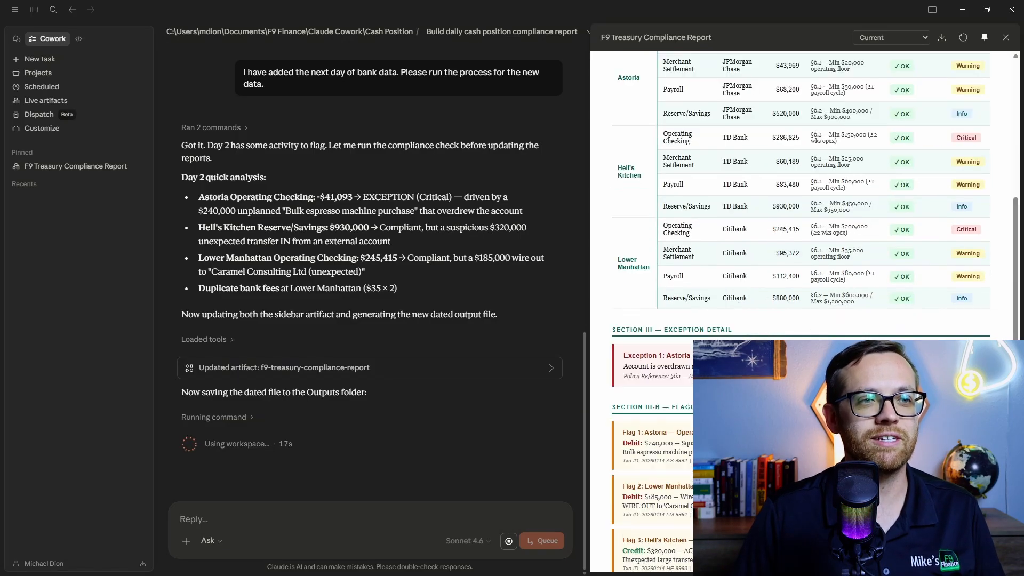
scroll(629, 393, "down", 3)
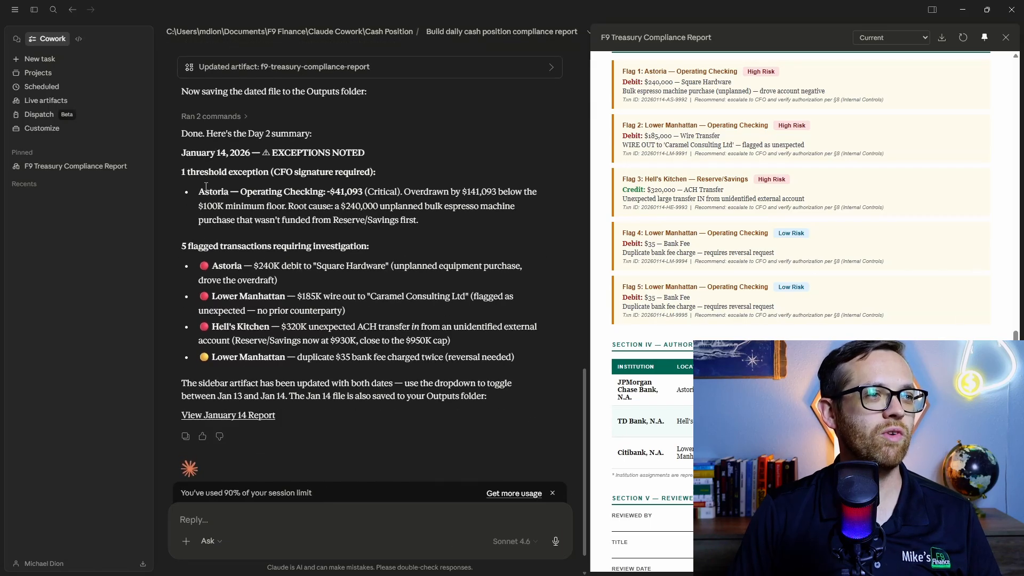
scroll(206, 187, "down", 1)
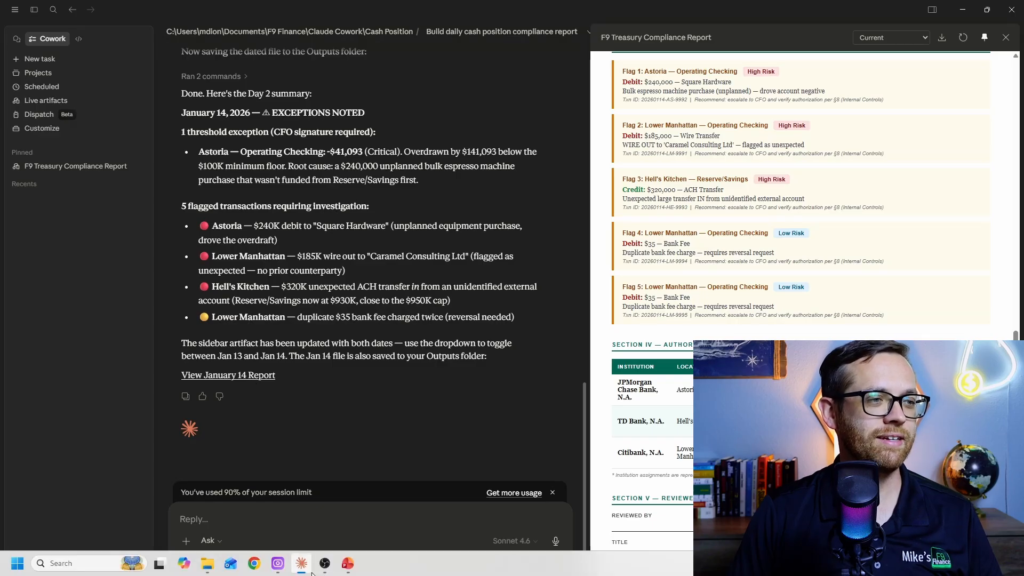
Switch to File Explorer, open 2026-01-14_Treasury_Compliance_Report from the Cash Position Outputs folder and look through it.
left_click(208, 565)
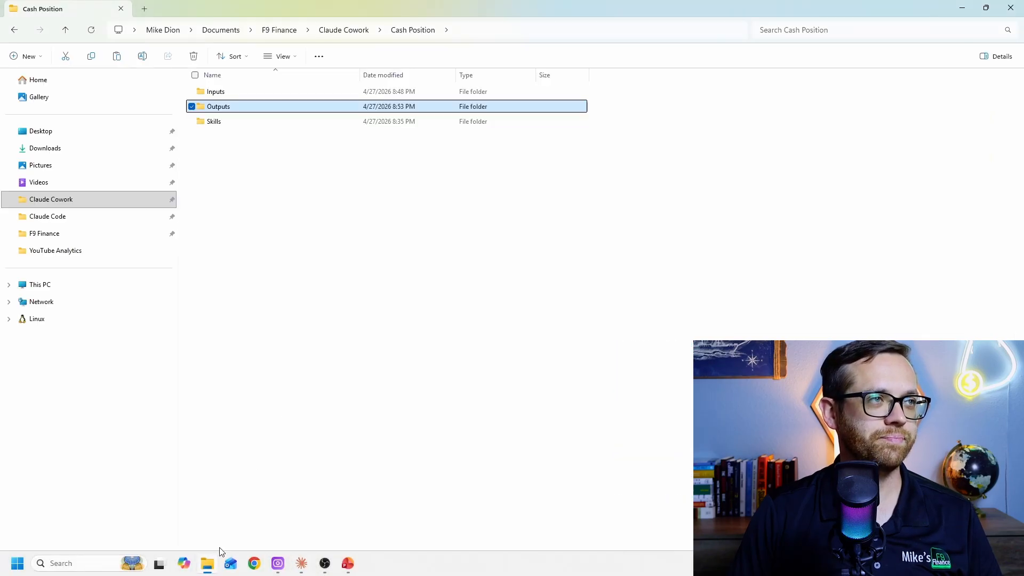
double_click(254, 110)
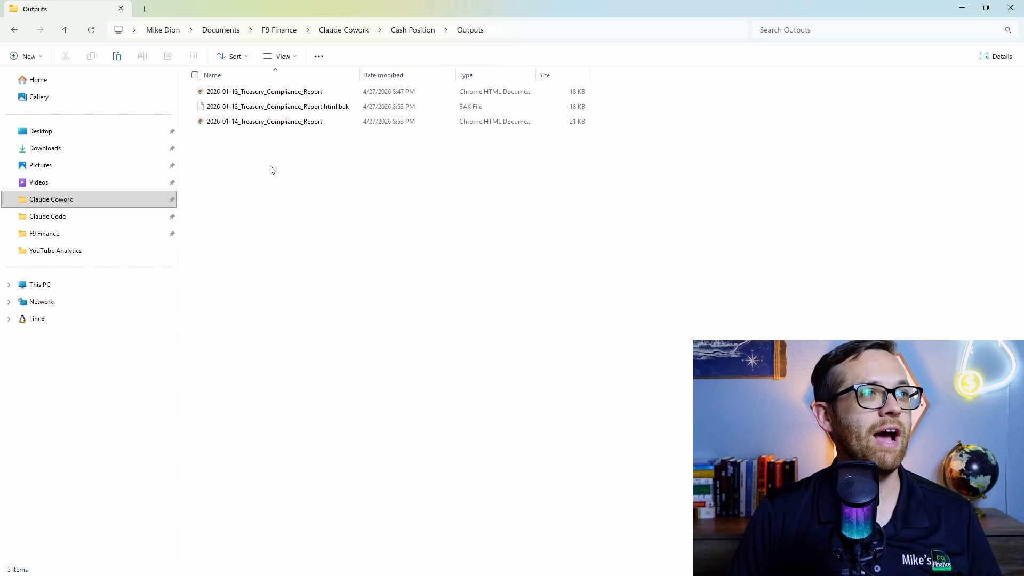
double_click(267, 122)
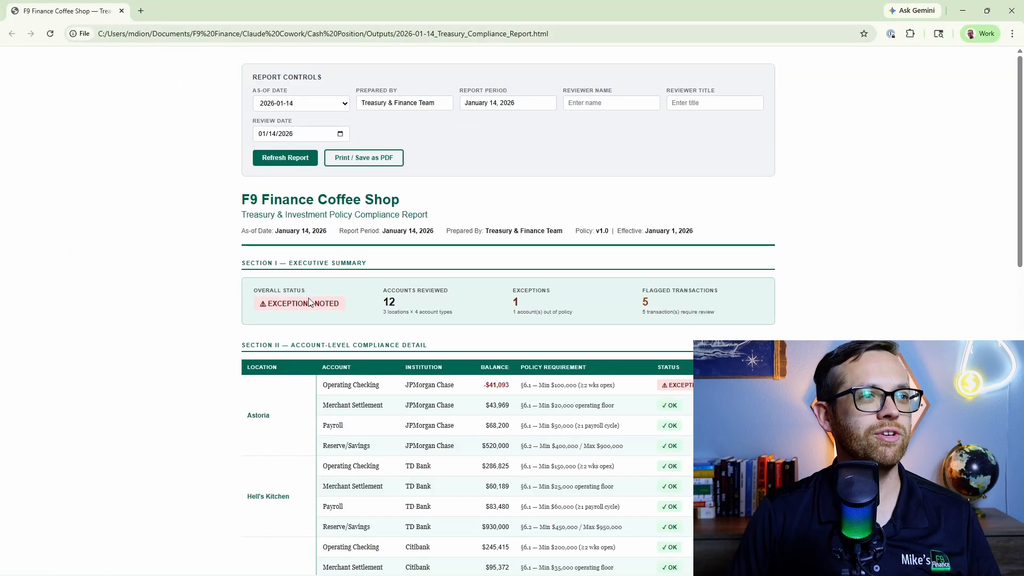
scroll(231, 297, "down", 10)
scroll(231, 297, "up", 8)
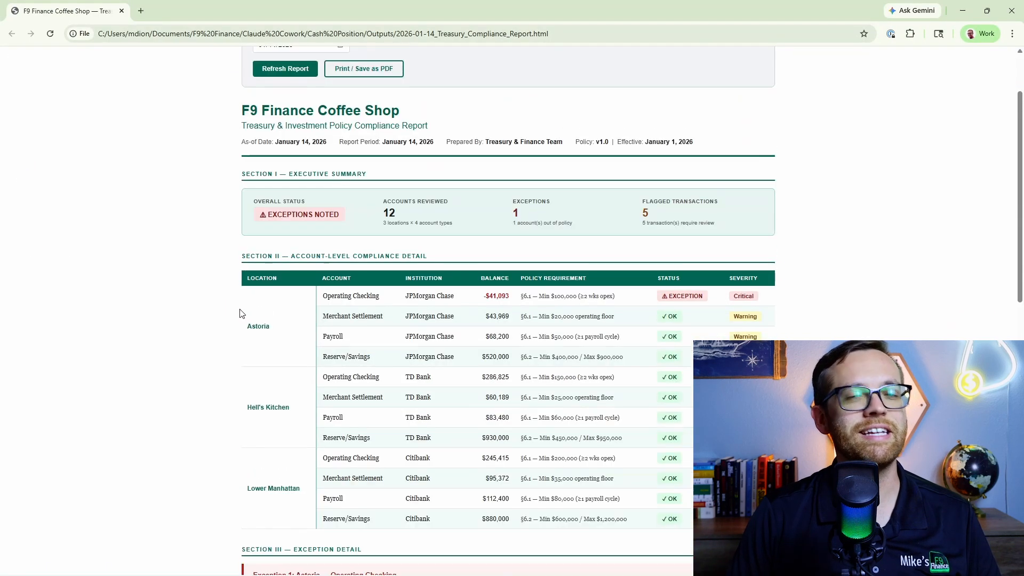
scroll(240, 314, "up", 2)
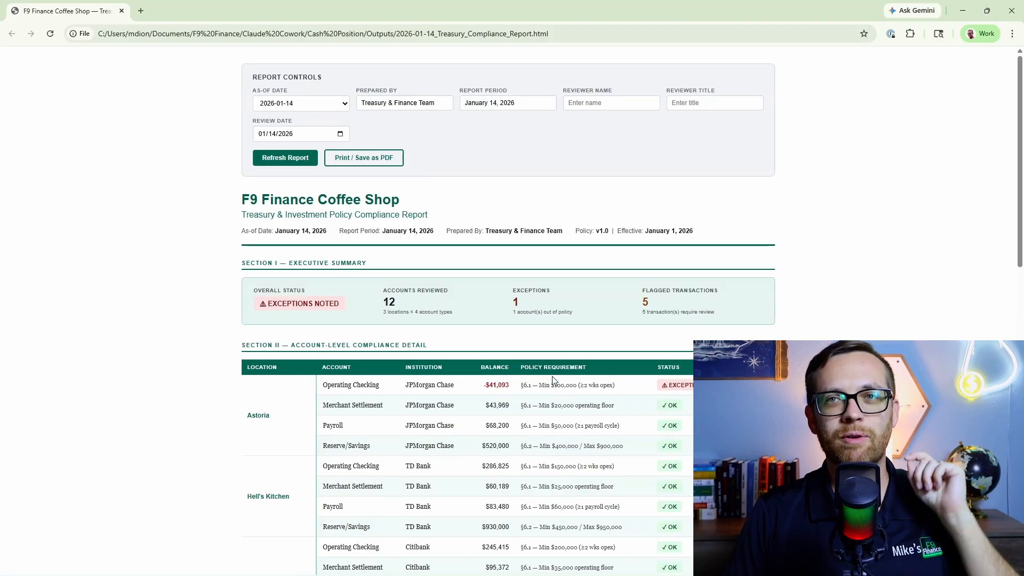